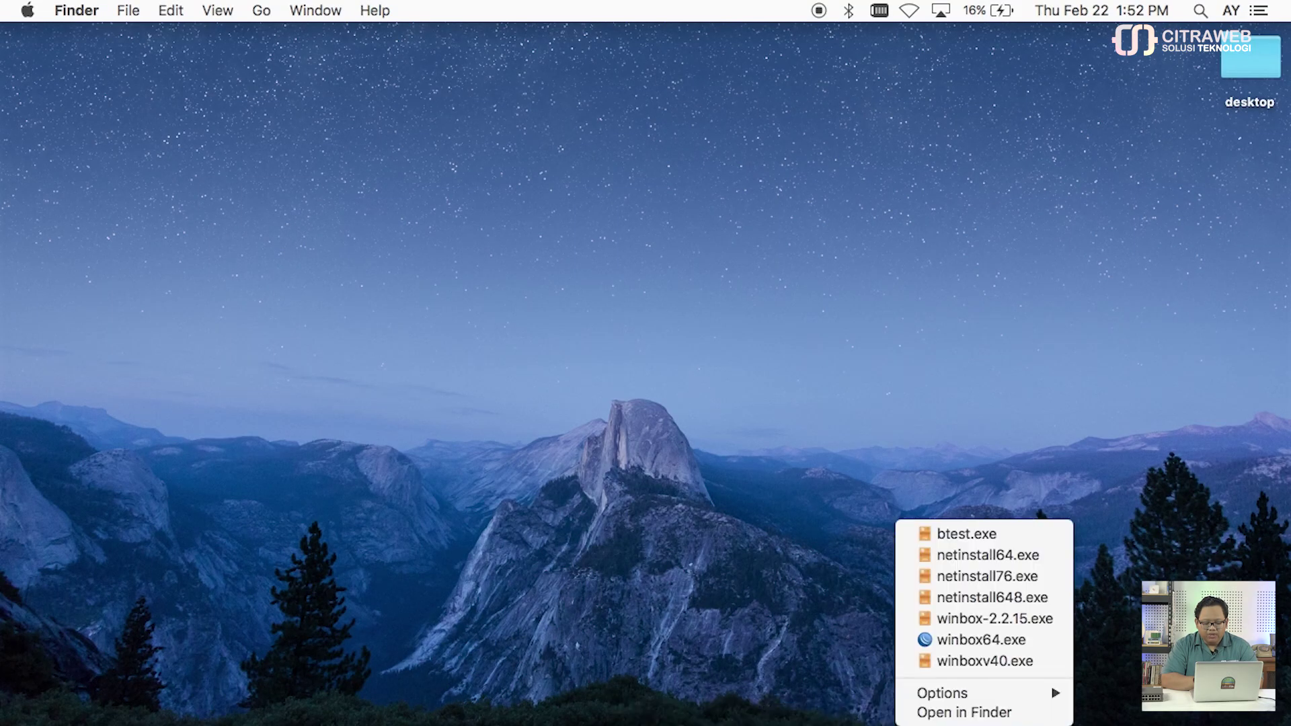
# Launch 64-bit WinBox and connect to the Ro-GW router from the Neighbors list.
pyautogui.click(961, 642)
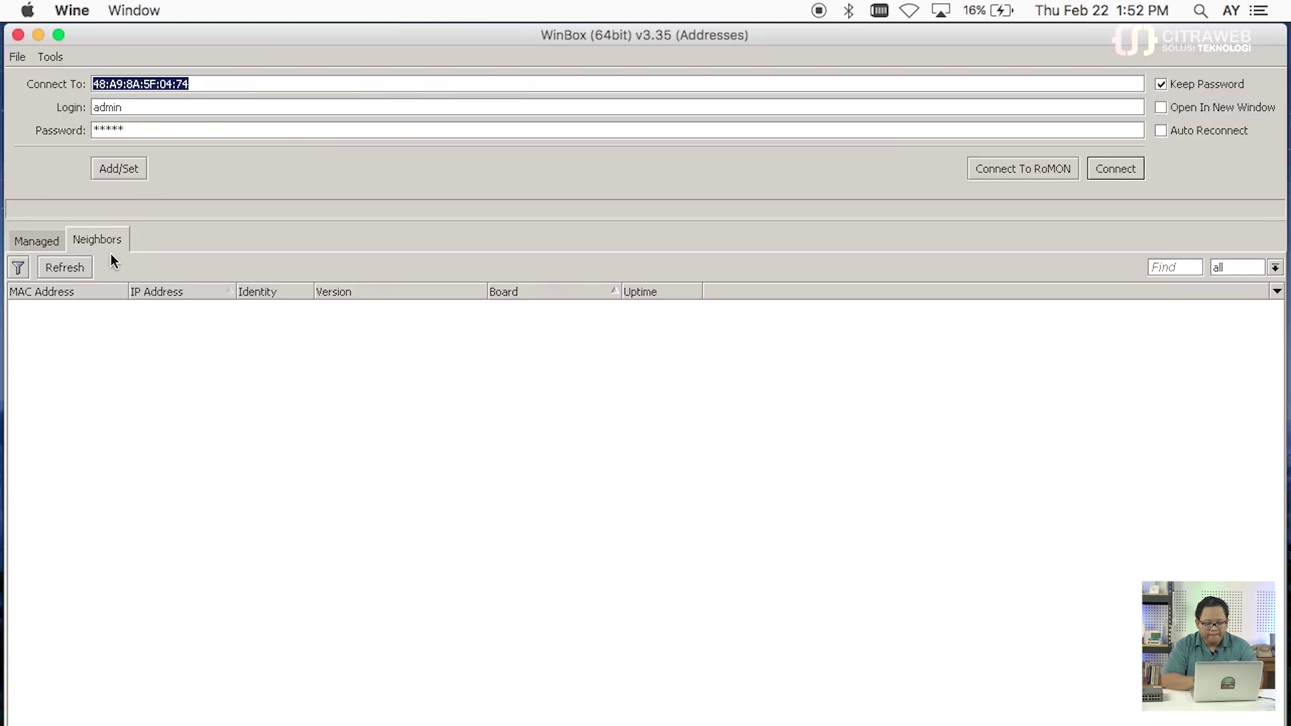
pyautogui.click(90, 307)
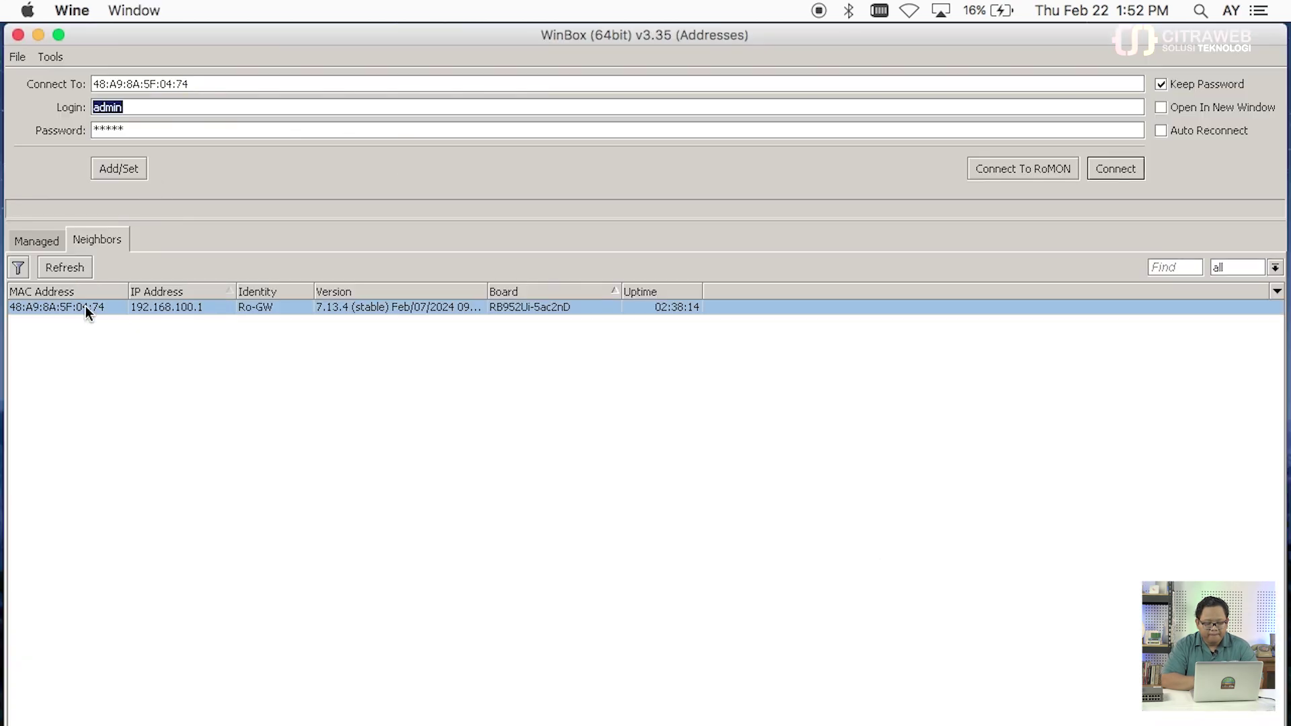
pyautogui.click(1116, 168)
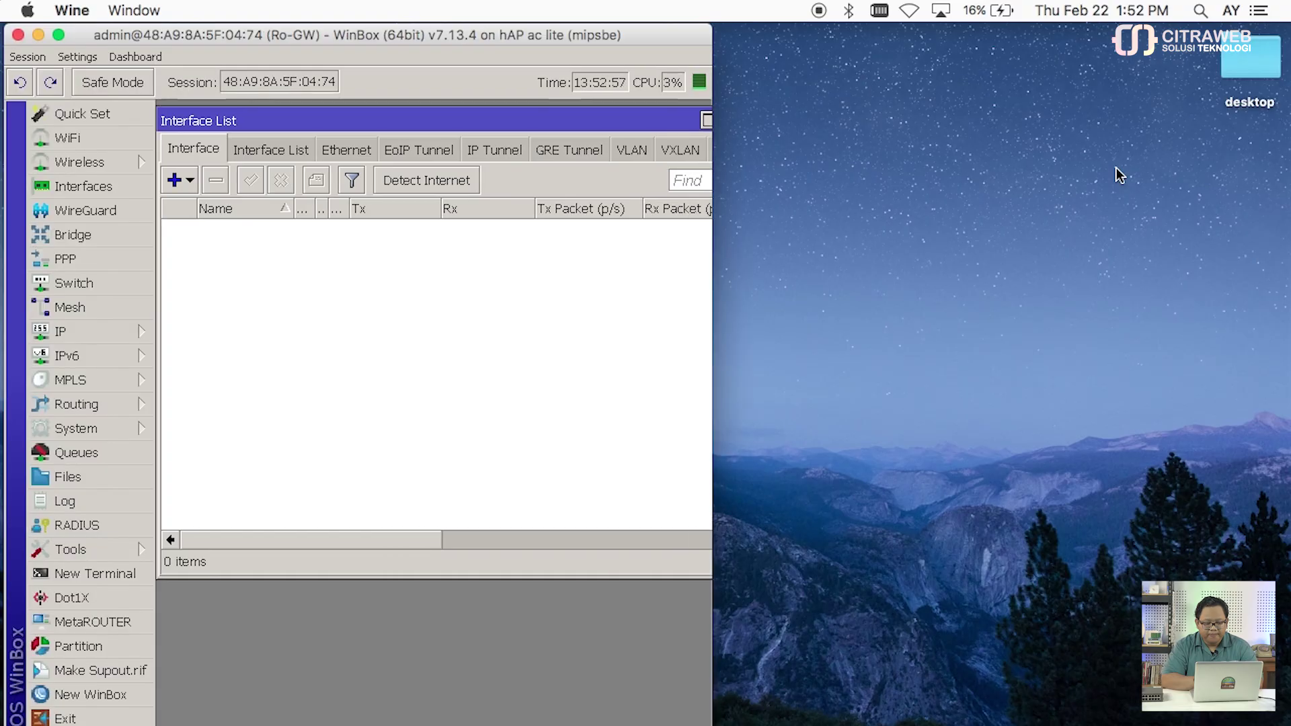
# Maximize WinBox, then widen and shorten the Interface List to reveal more traffic columns.
pyautogui.doubleClick(670, 37)
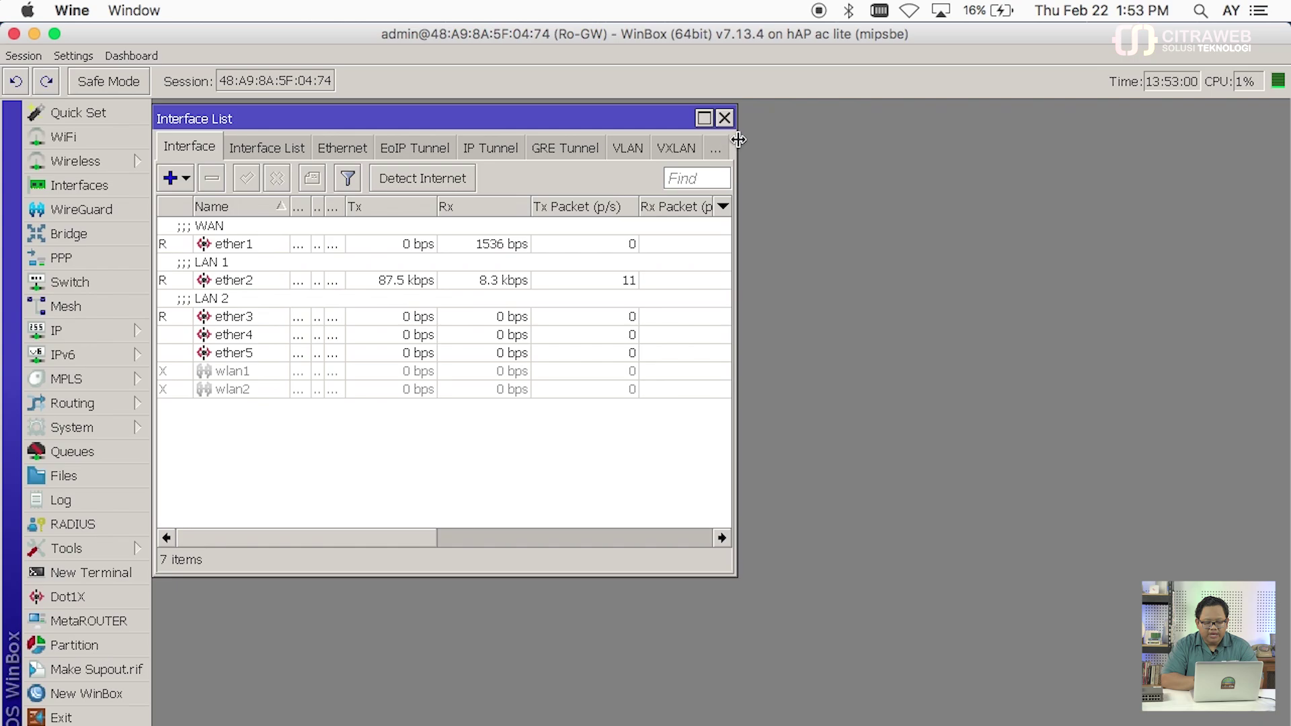
pyautogui.moveTo(736, 140); pyautogui.dragTo(998, 162)
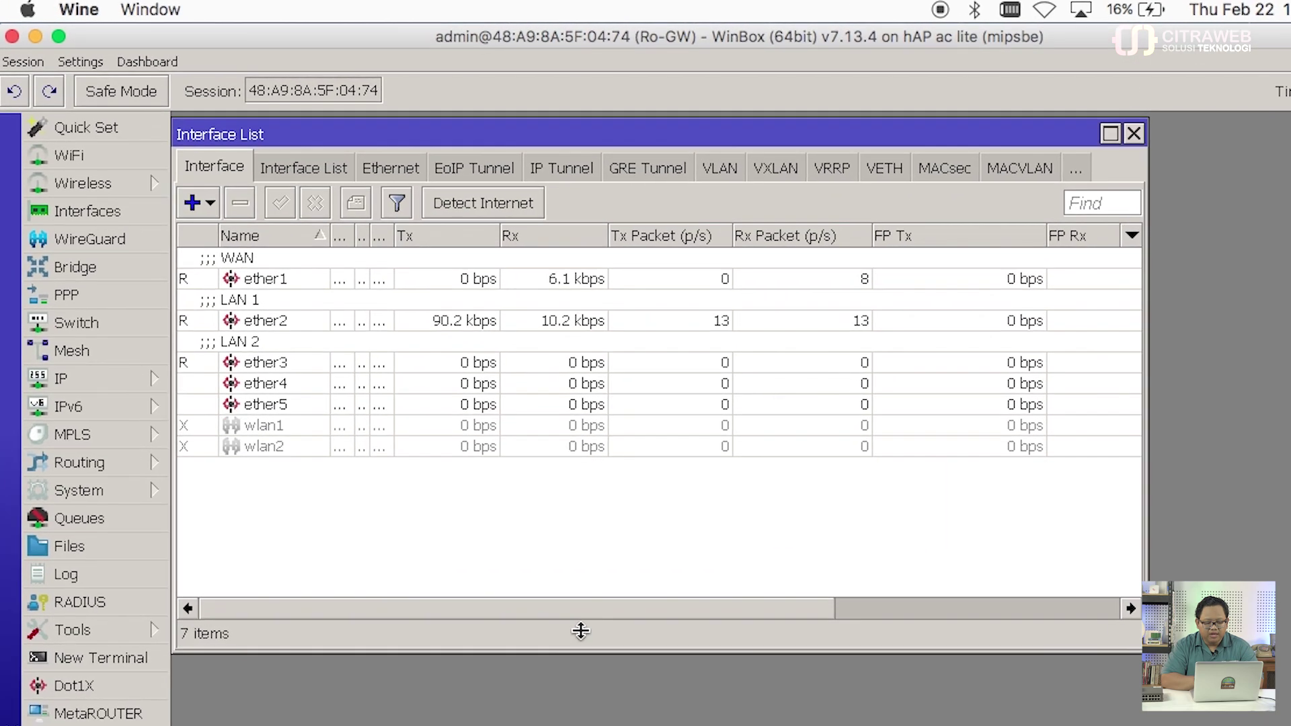
pyautogui.moveTo(580, 631); pyautogui.dragTo(597, 520)
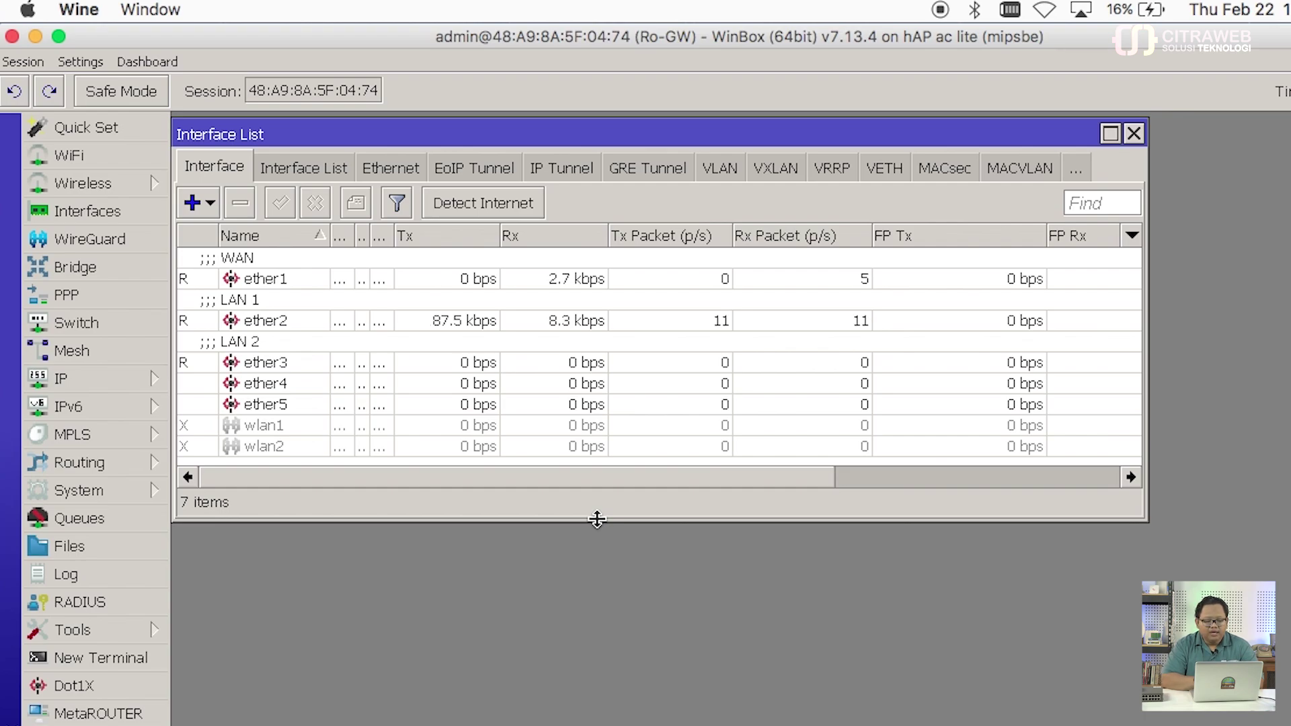
# Point out the WAN port ether1 and LAN ports ether2 and ether3.
pyautogui.click(382, 277)
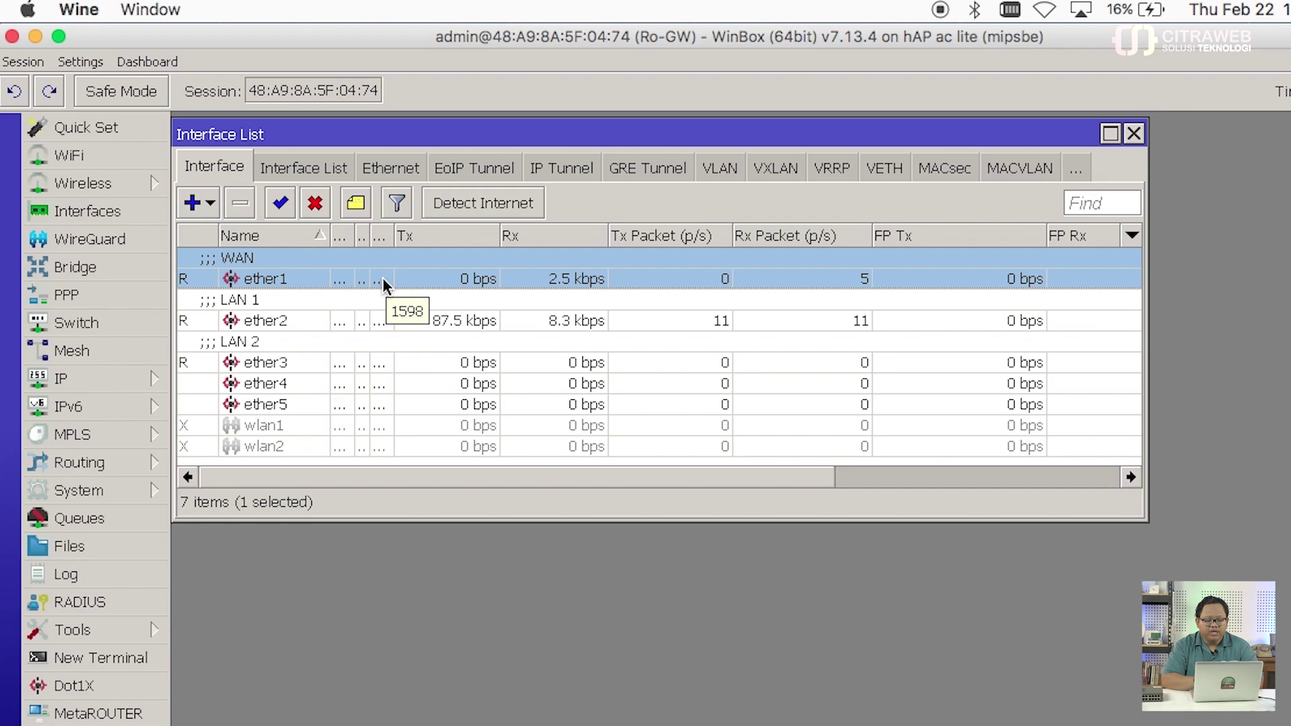
pyautogui.click(371, 318)
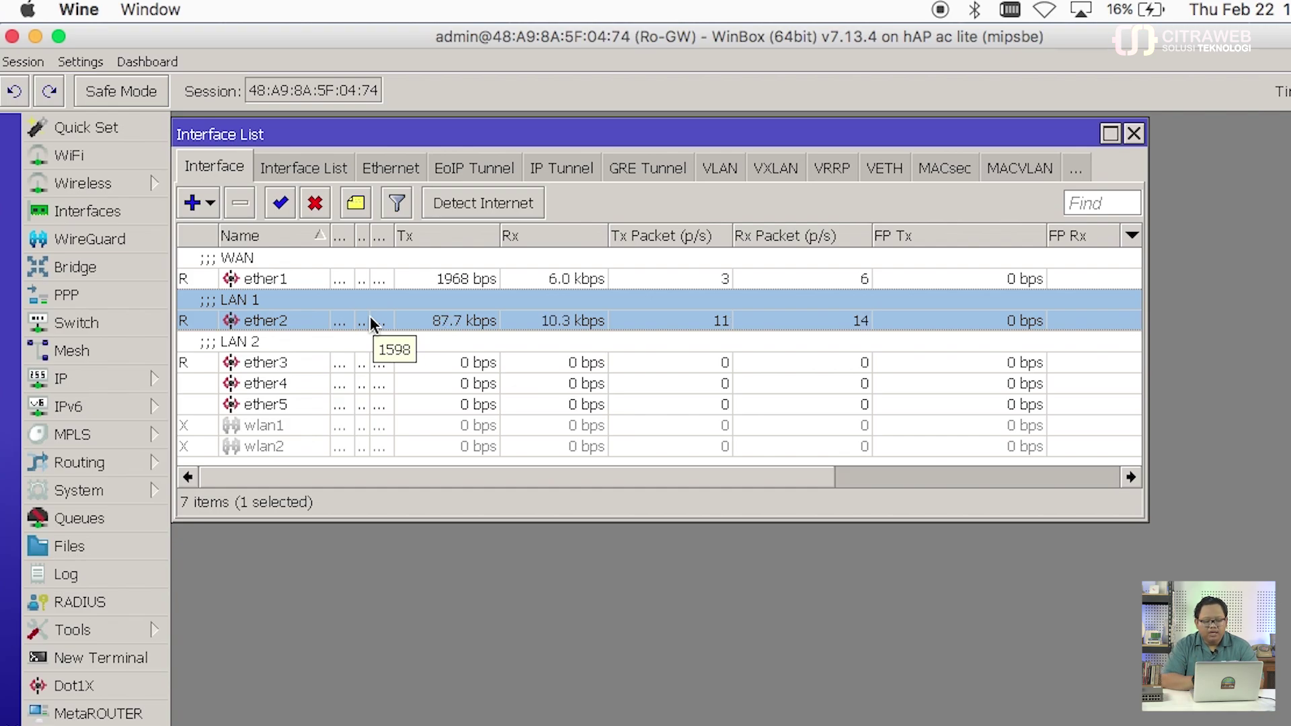
pyautogui.click(368, 355)
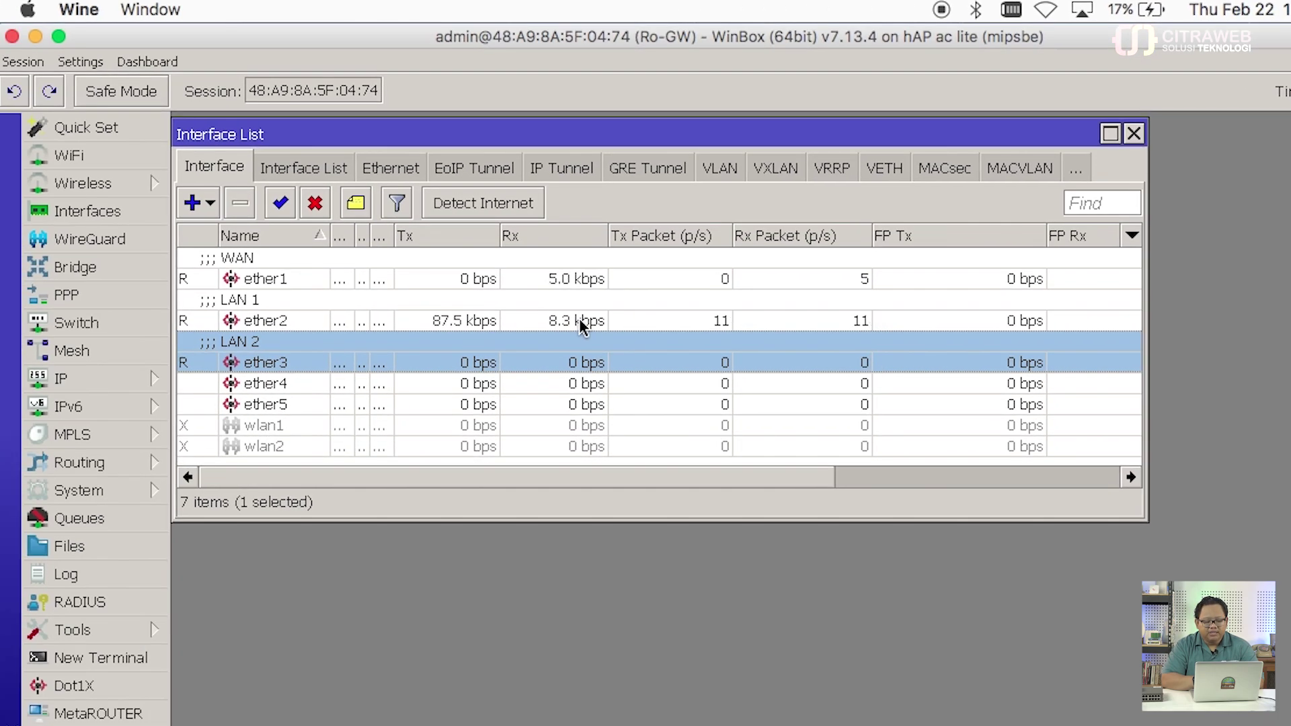
# View the router's IP addresses list, then close it.
pyautogui.click(138, 387)
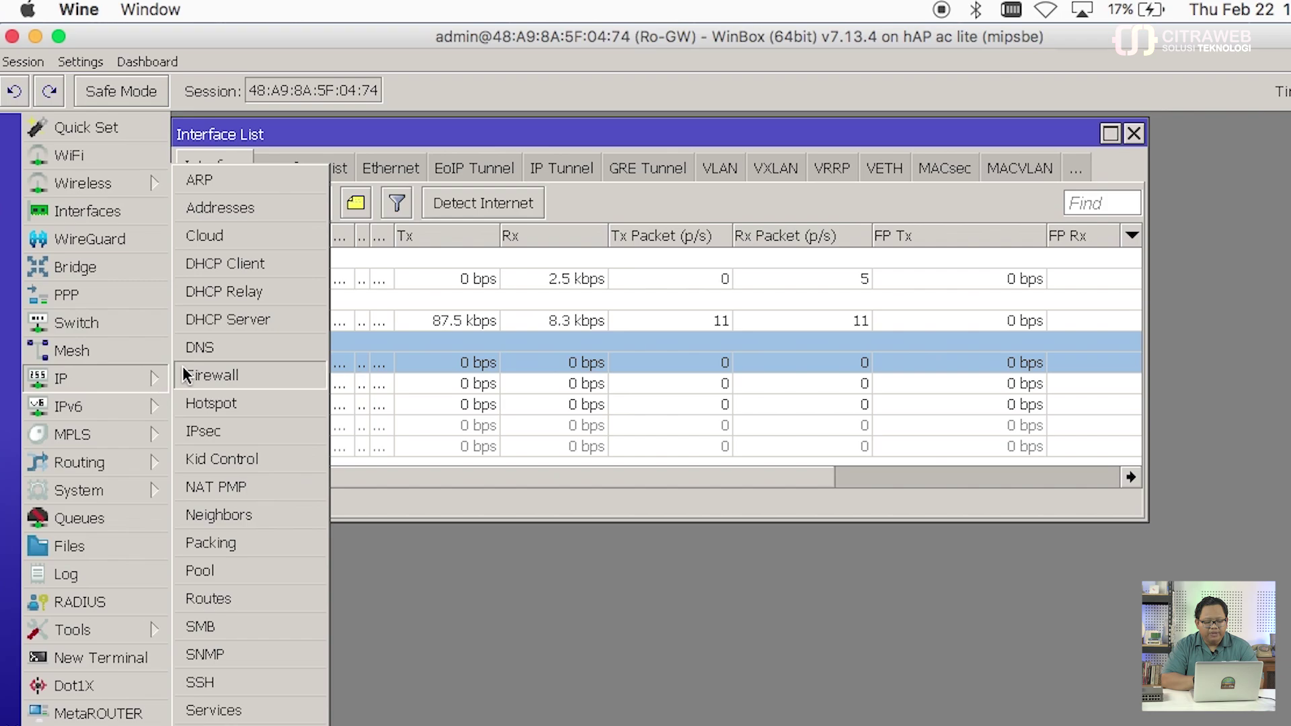
pyautogui.click(318, 222)
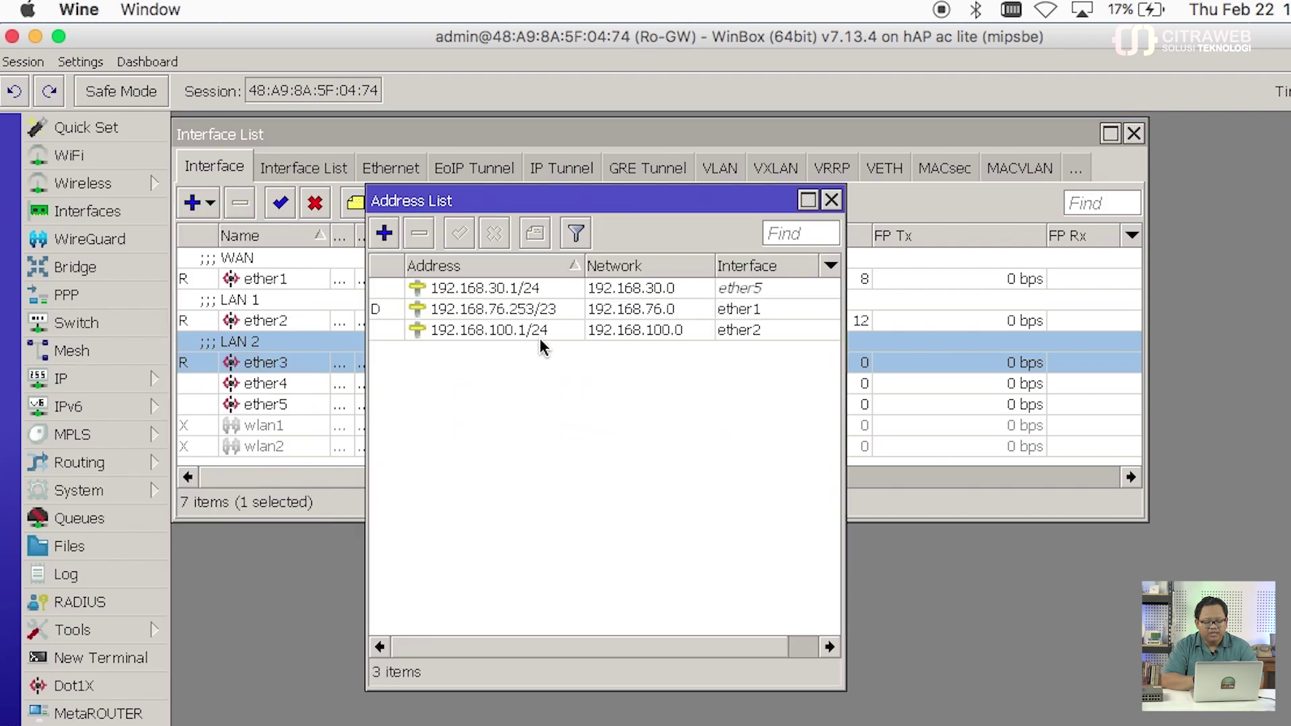
pyautogui.click(832, 200)
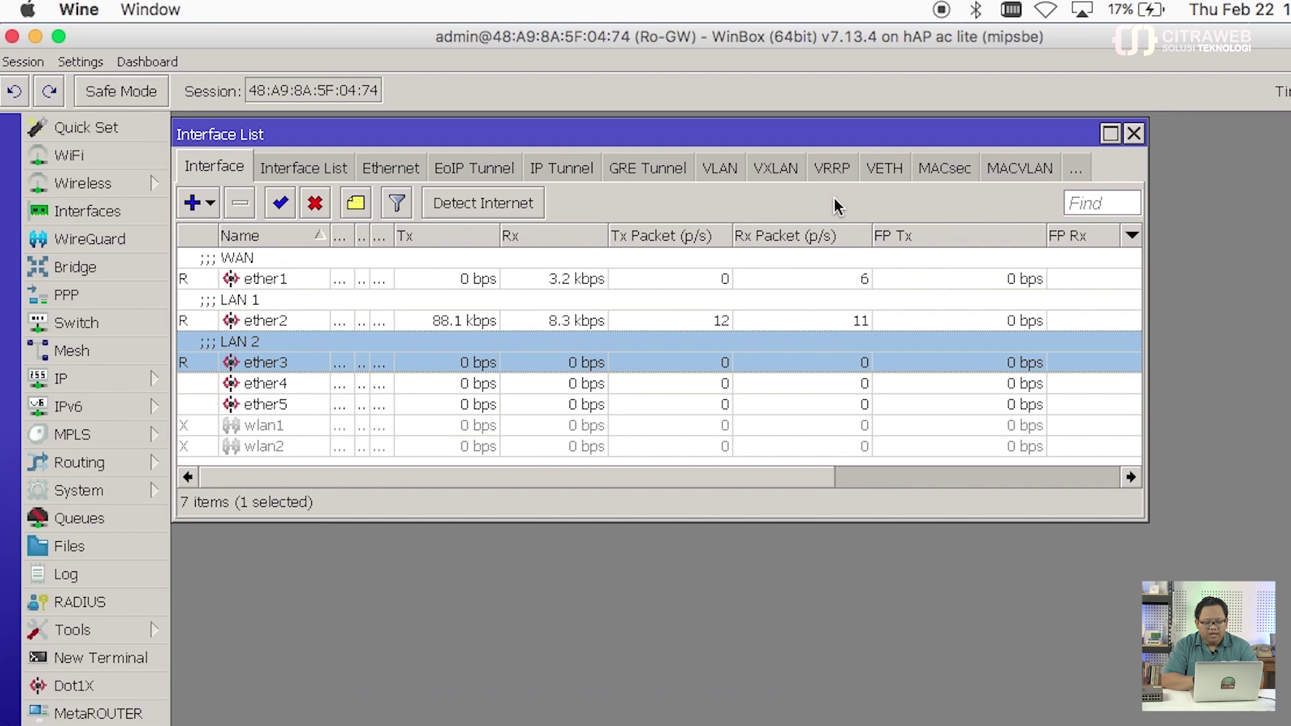
# Ping google.com in Terminal, stop it with Ctrl+C for statistics, and close Terminal.
pyautogui.press('super+Tab')
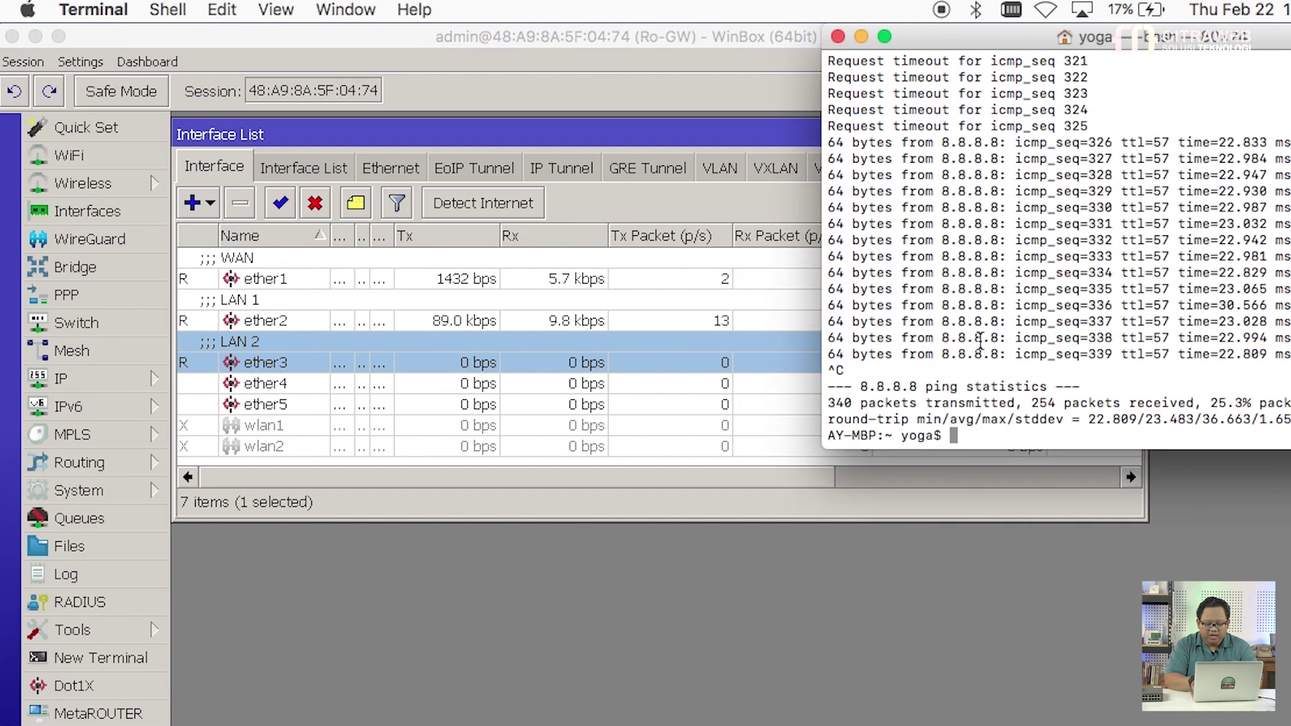
pyautogui.write('pong')
pyautogui.press('BackSpace')
pyautogui.press('BackSpace')
pyautogui.press('BackSpace')
pyautogui.press('BackSpace')
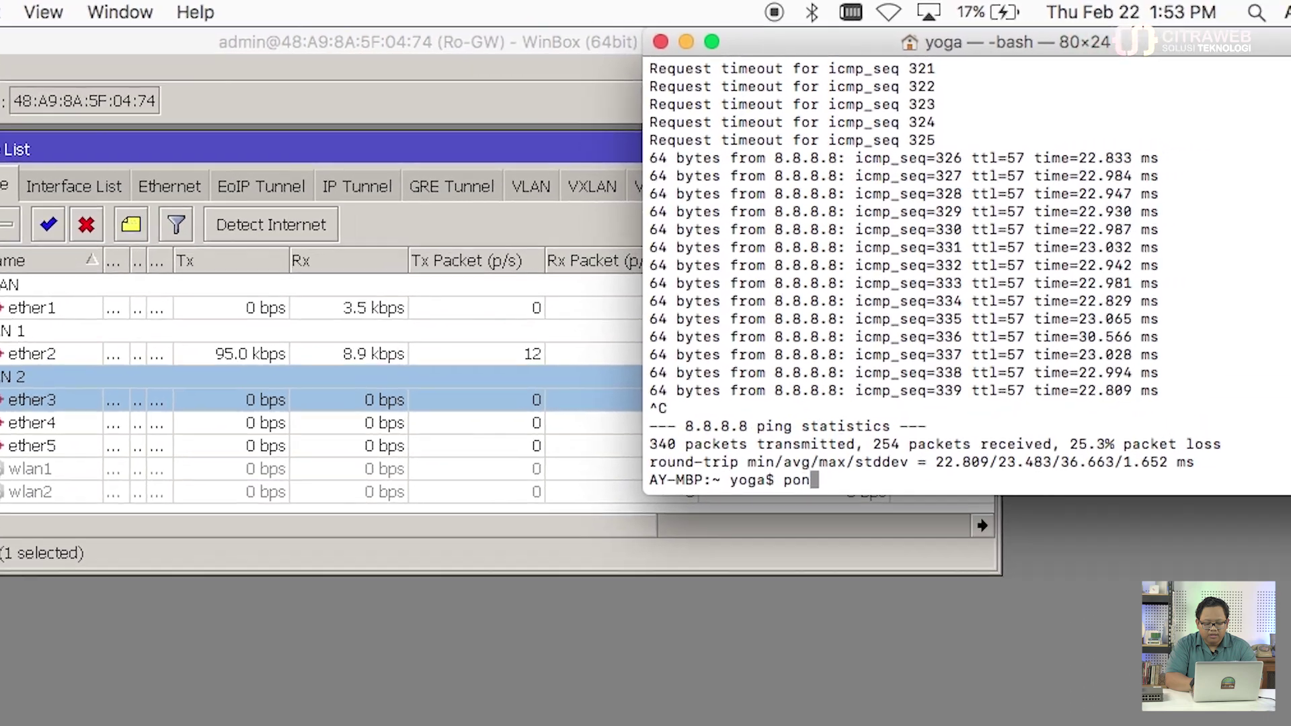
pyautogui.write('ing google.co')
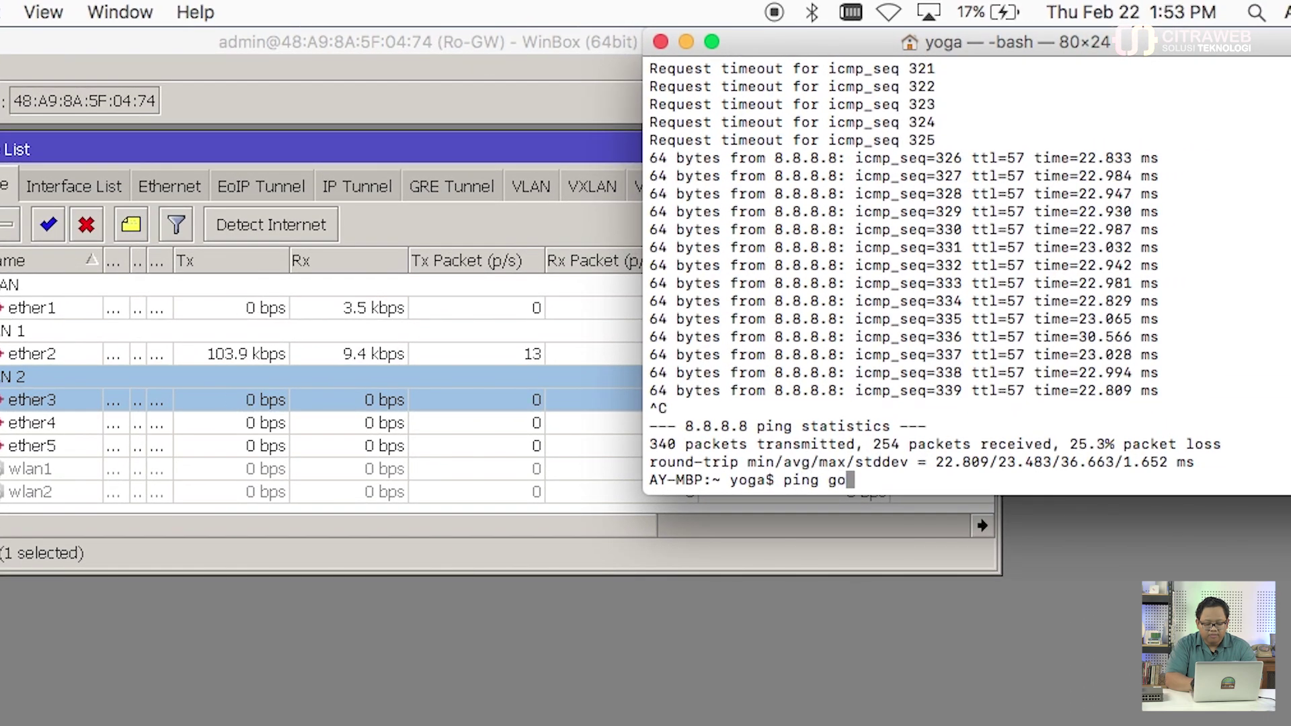
pyautogui.write('m')
pyautogui.press('Return')
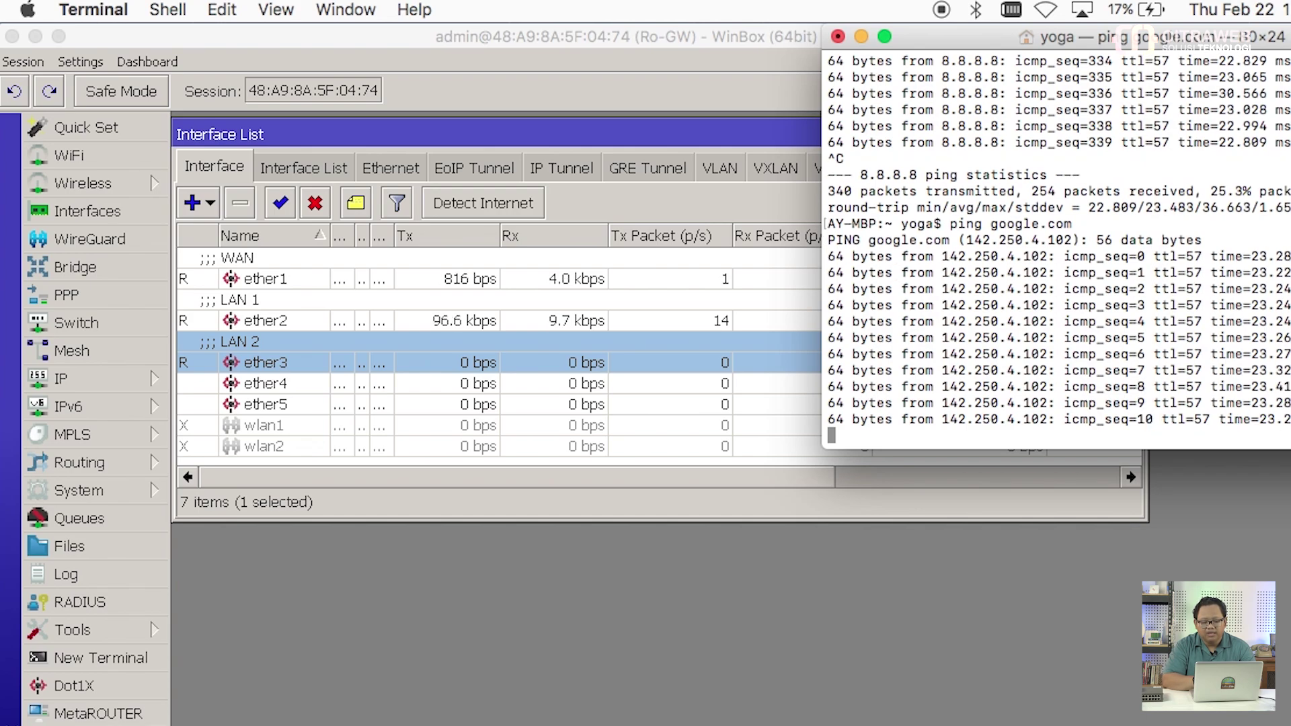
pyautogui.hotkey('ctrl', 'c')
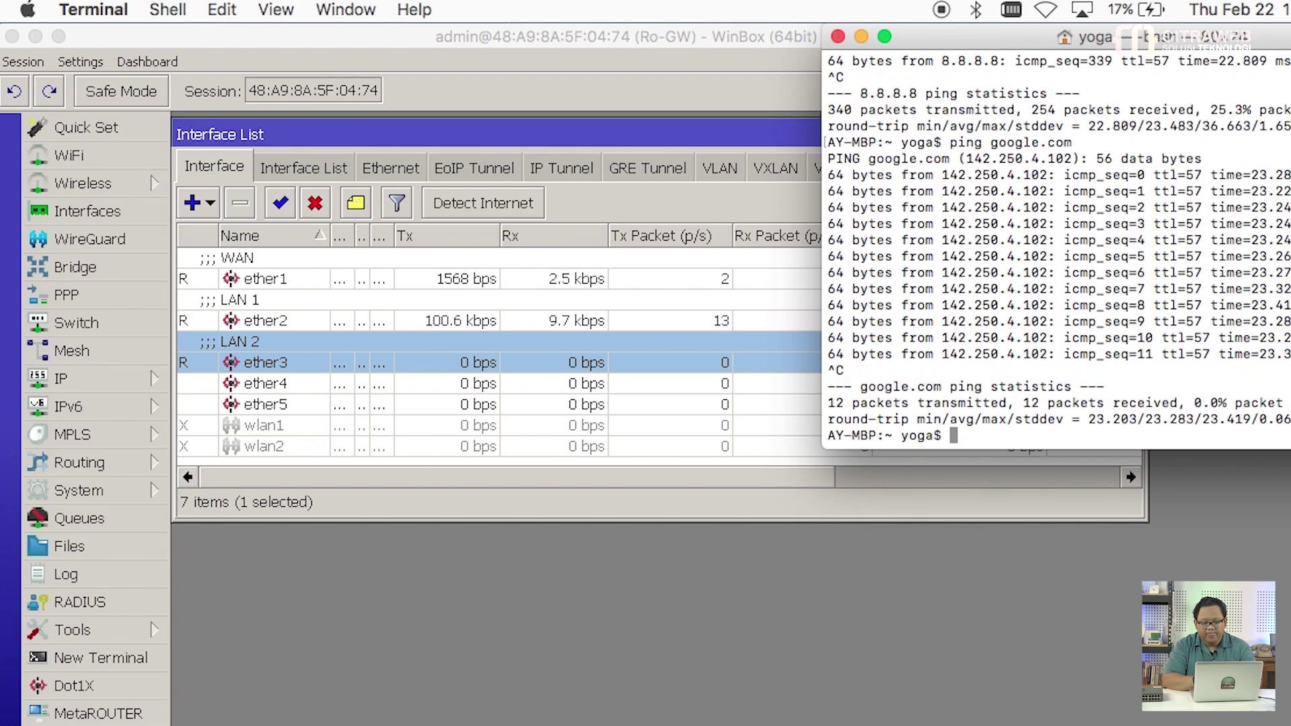
pyautogui.click(839, 37)
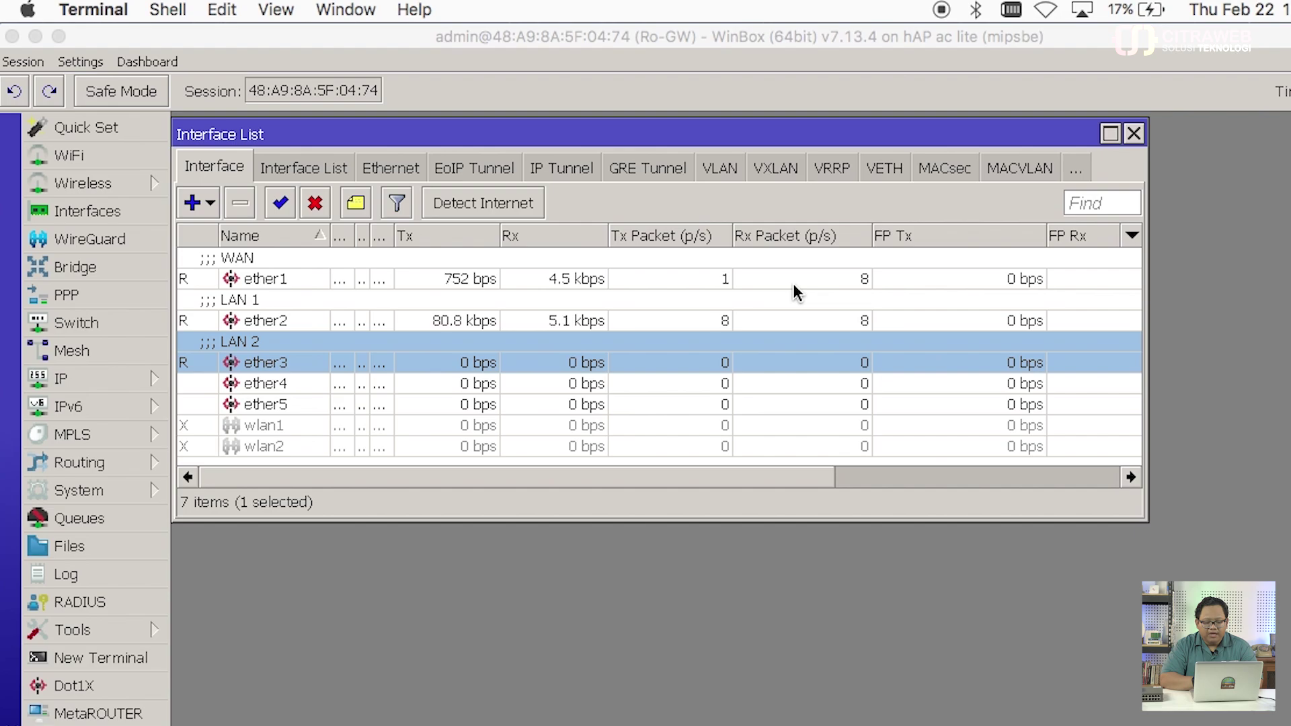
pyautogui.doubleClick(295, 278)
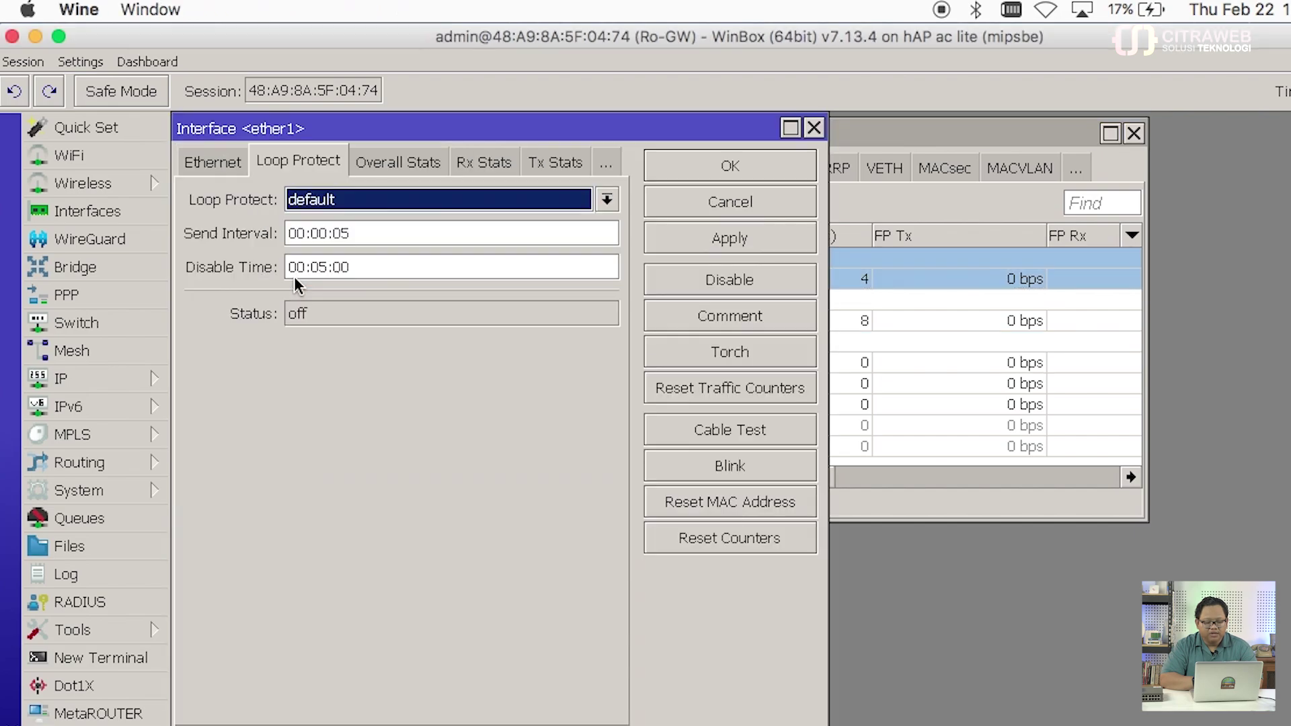
pyautogui.click(219, 150)
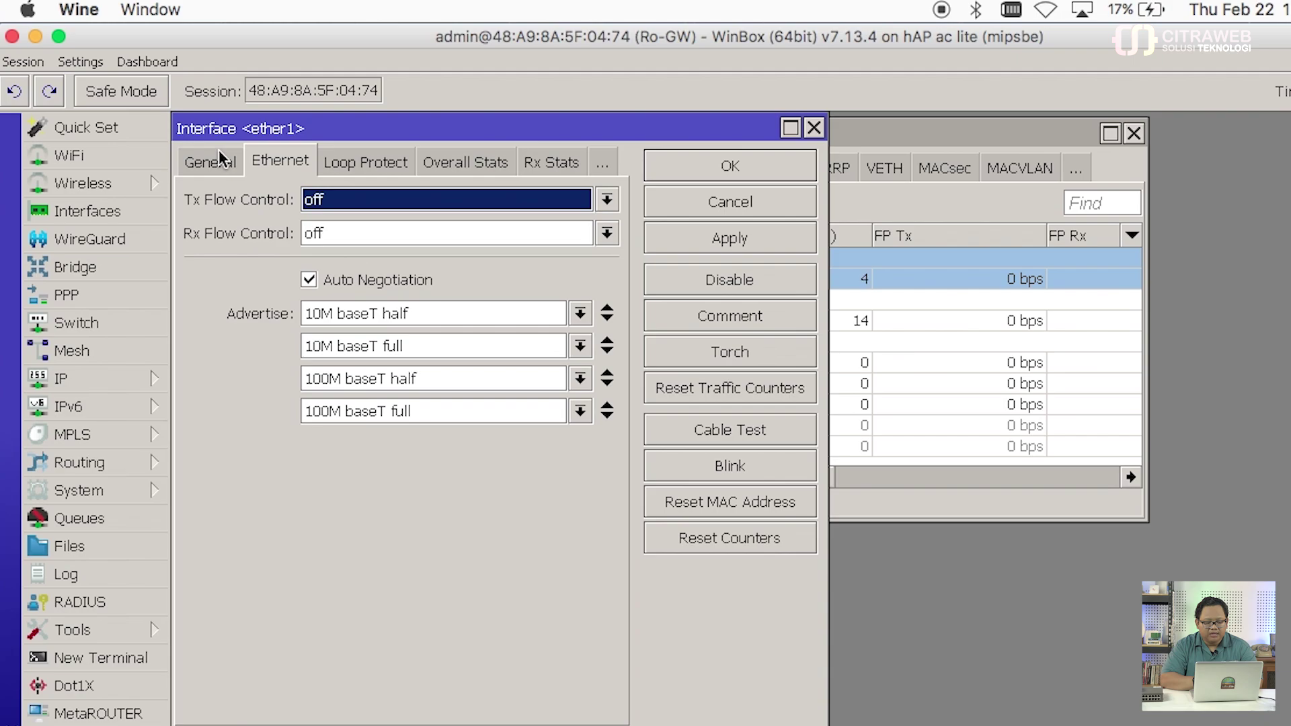
pyautogui.click(220, 151)
pyautogui.click(280, 164)
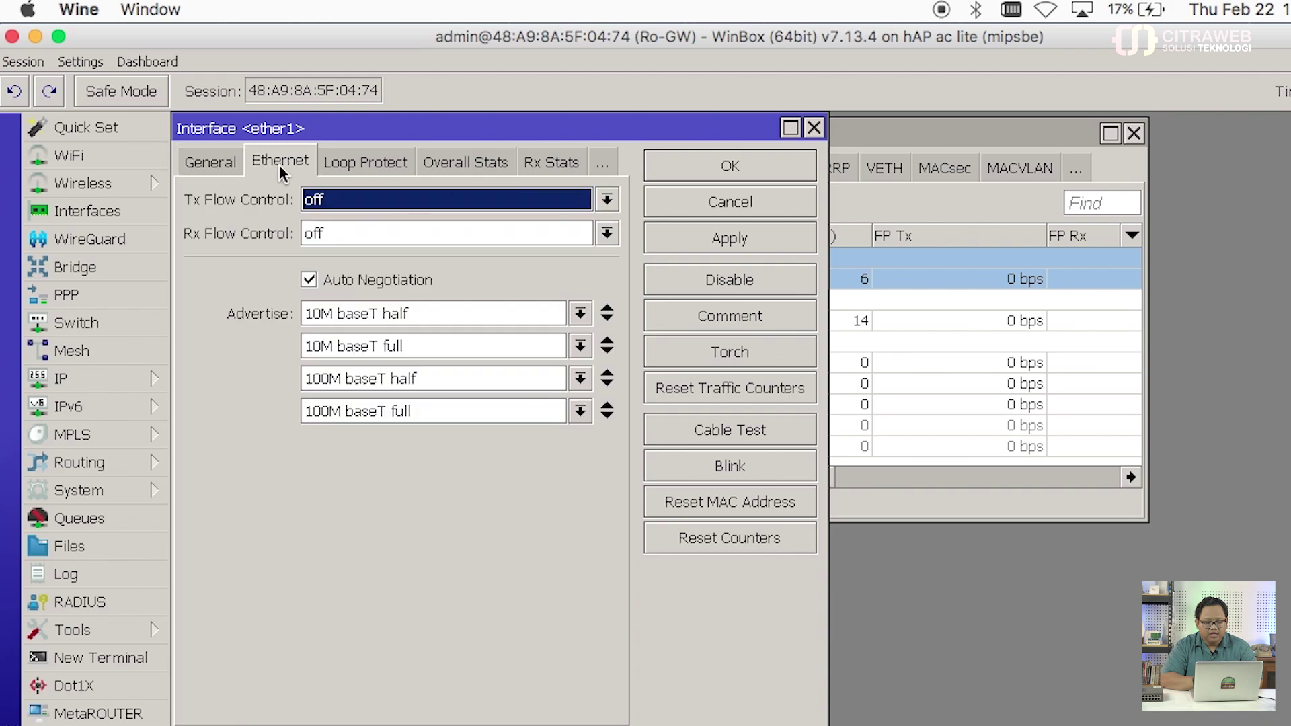
pyautogui.click(382, 164)
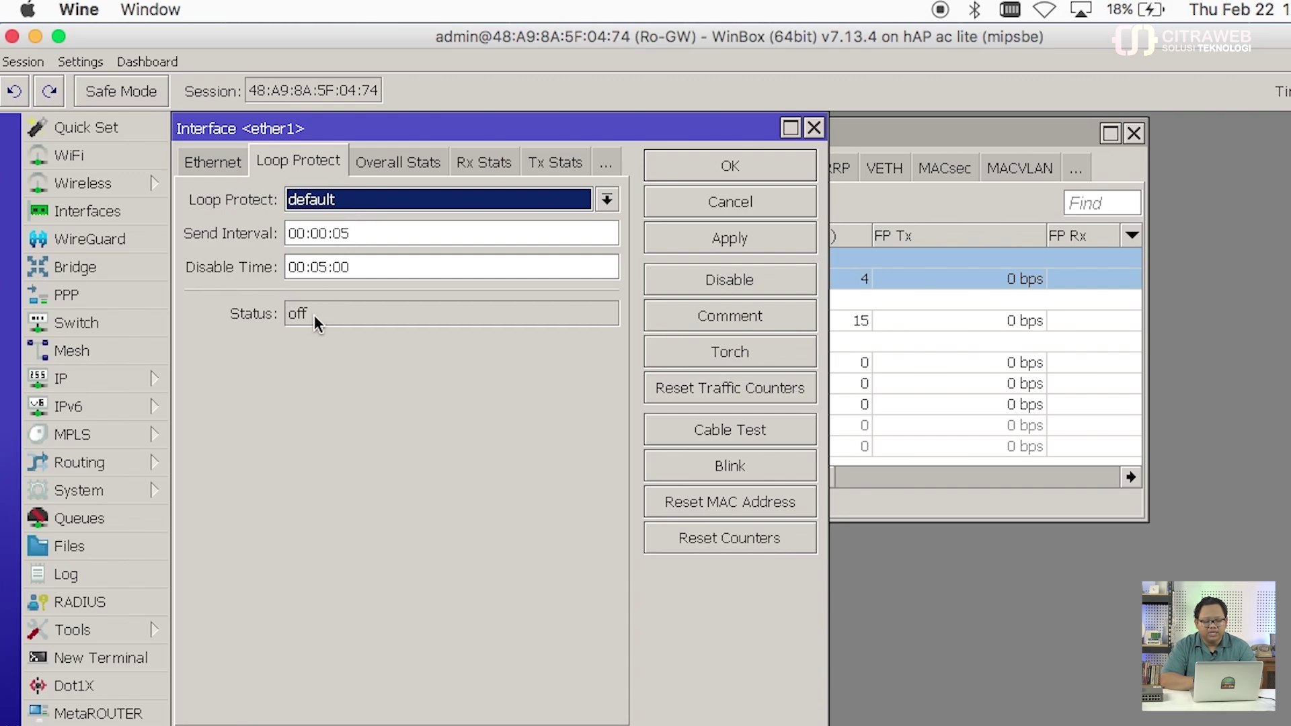
pyautogui.click(814, 128)
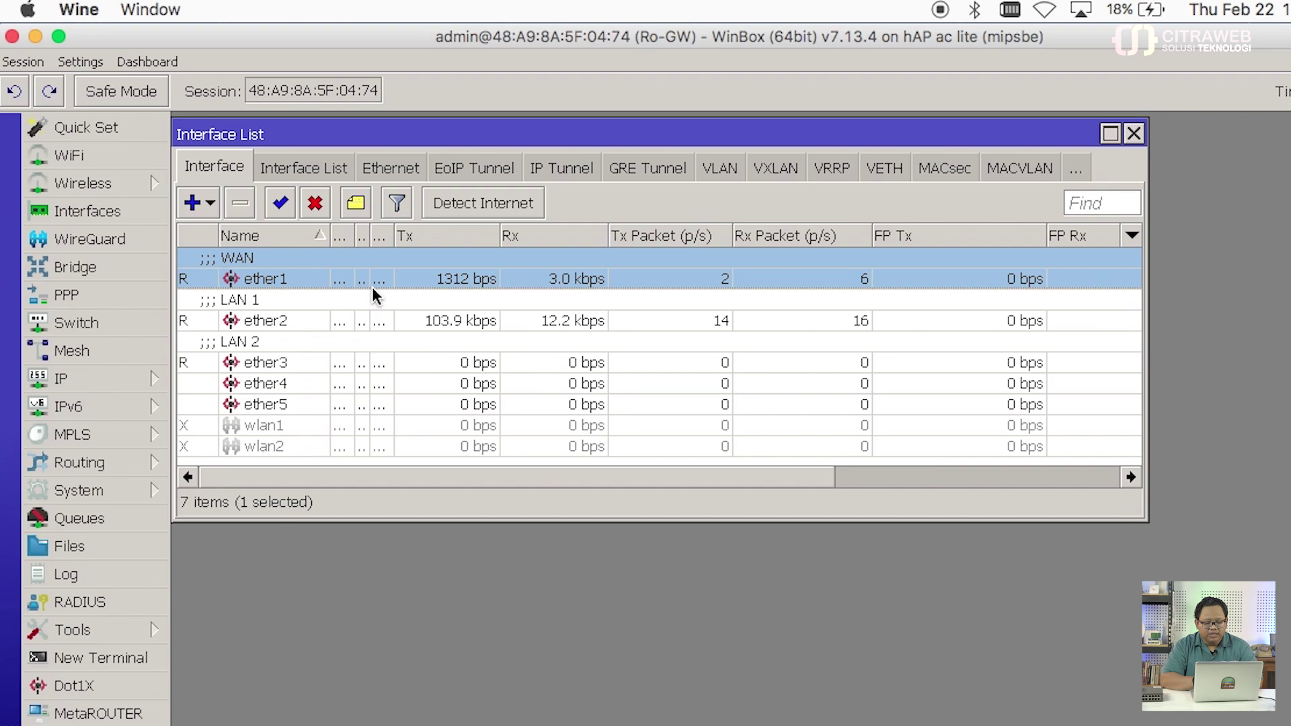
pyautogui.click(365, 316)
# Open ether3's interface settings on the Loop Protect tab.
pyautogui.doubleClick(345, 356)
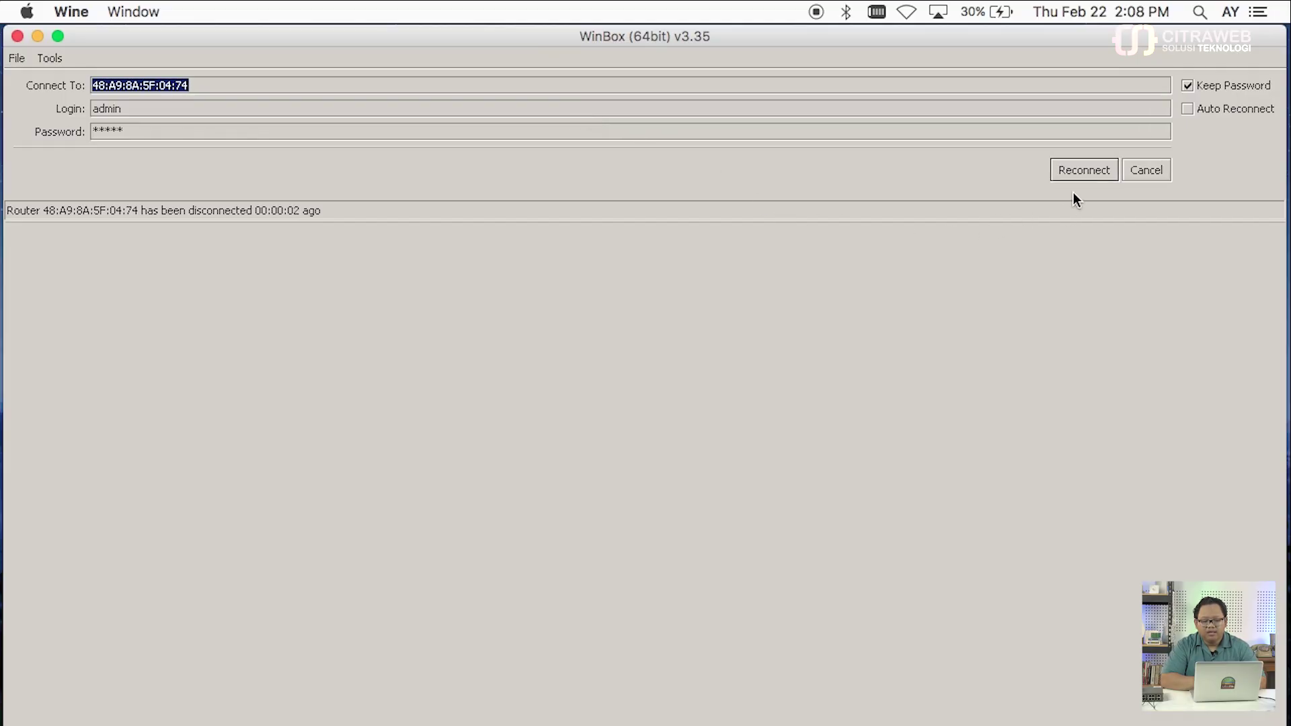
# Reconnect to Ro-GW, reconnecting a second time after the session drops.
pyautogui.click(1085, 170)
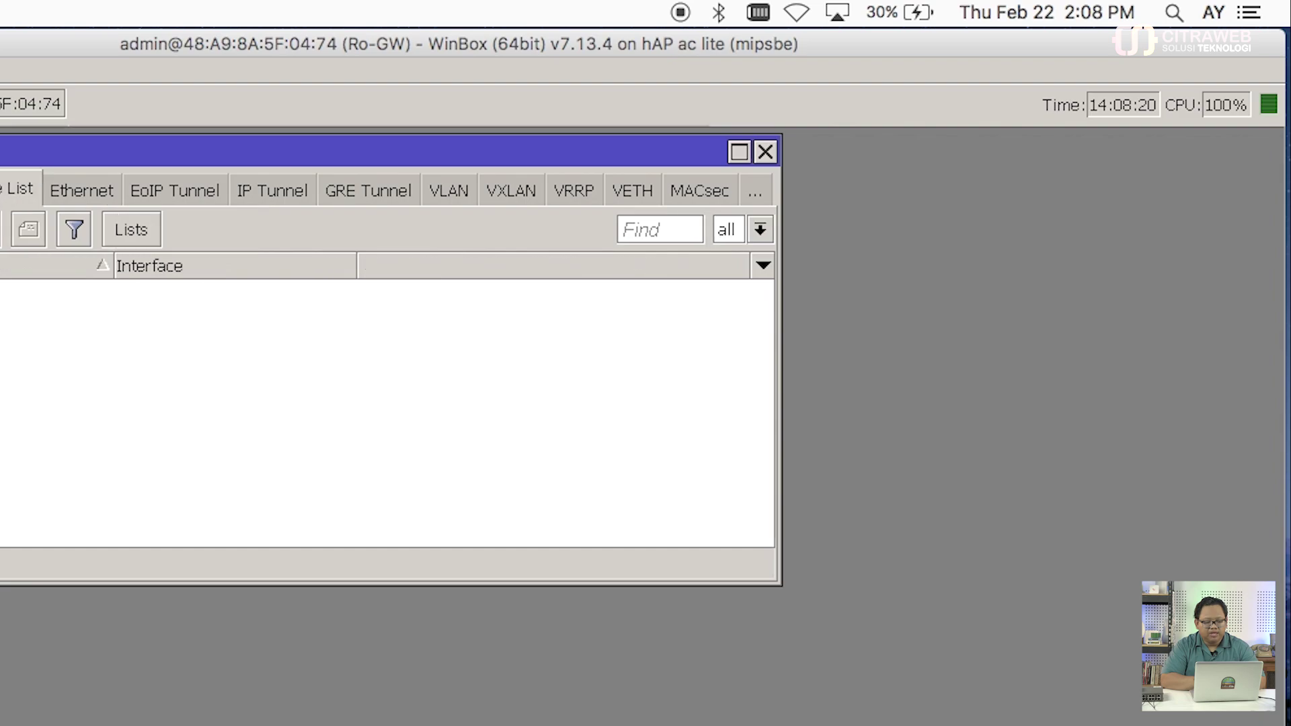
pyautogui.click(197, 149)
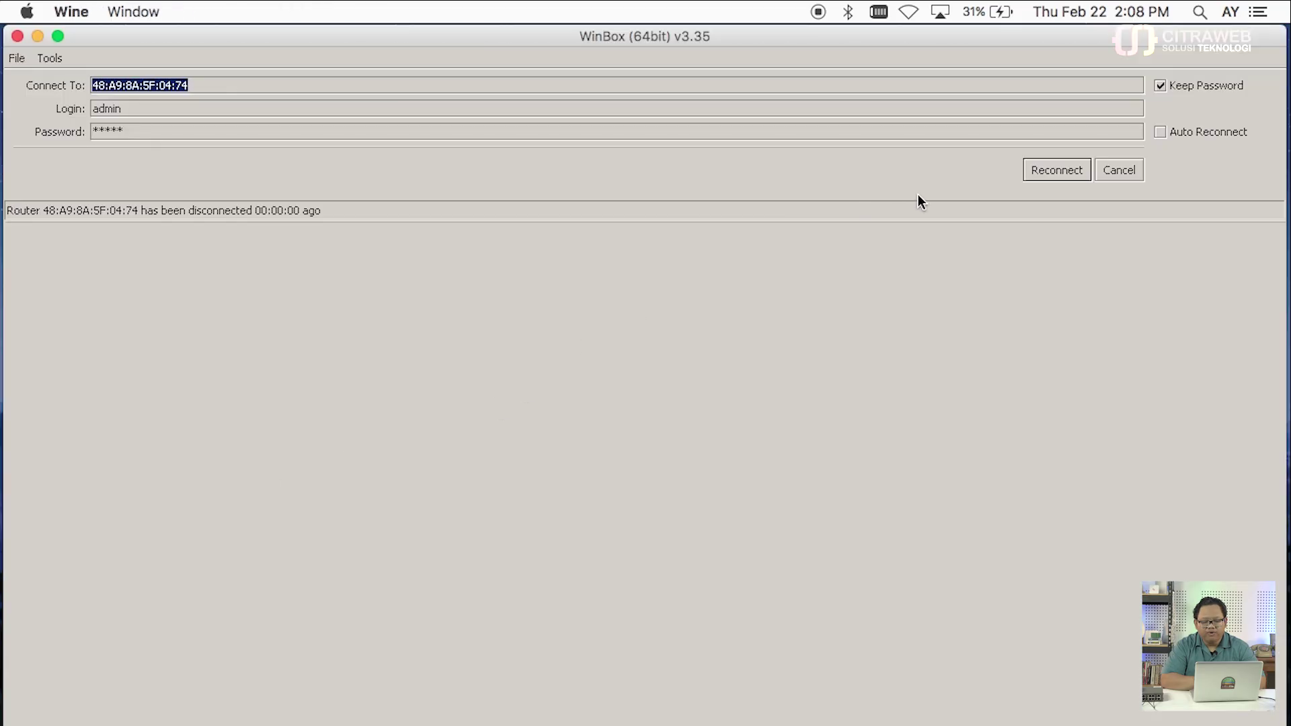
pyautogui.click(1084, 170)
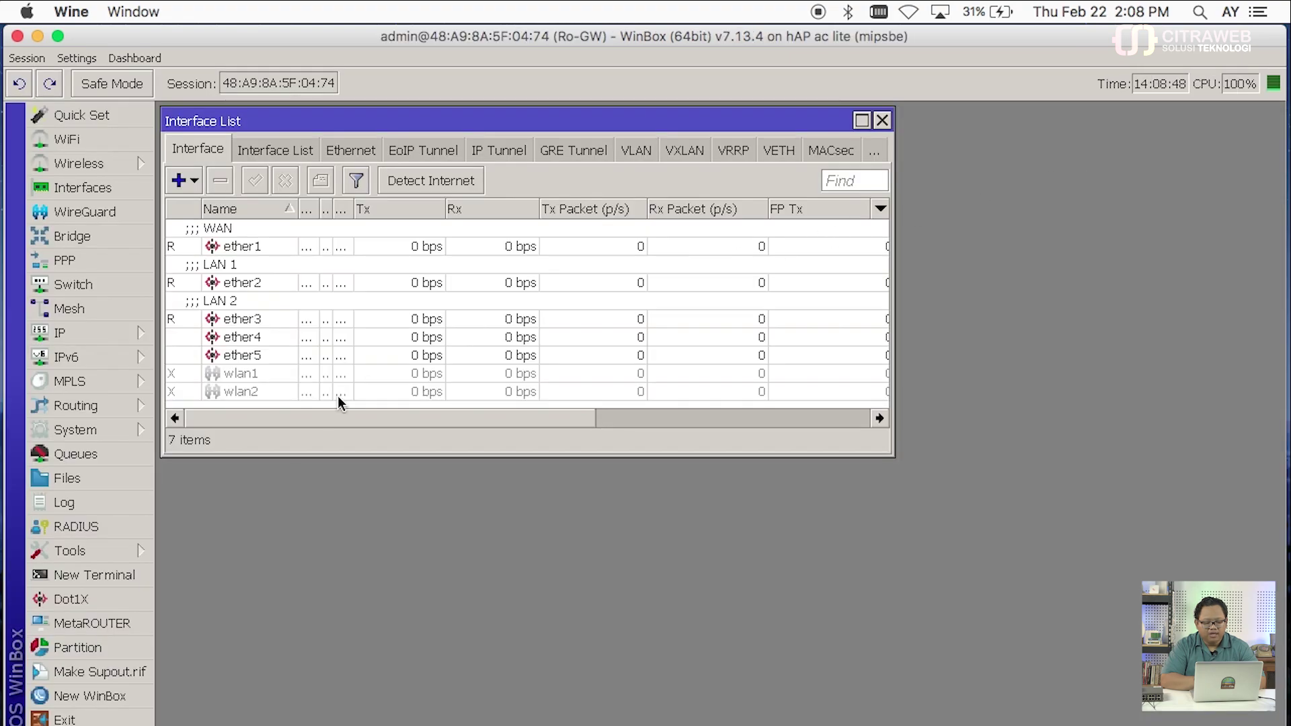
pyautogui.click(114, 511)
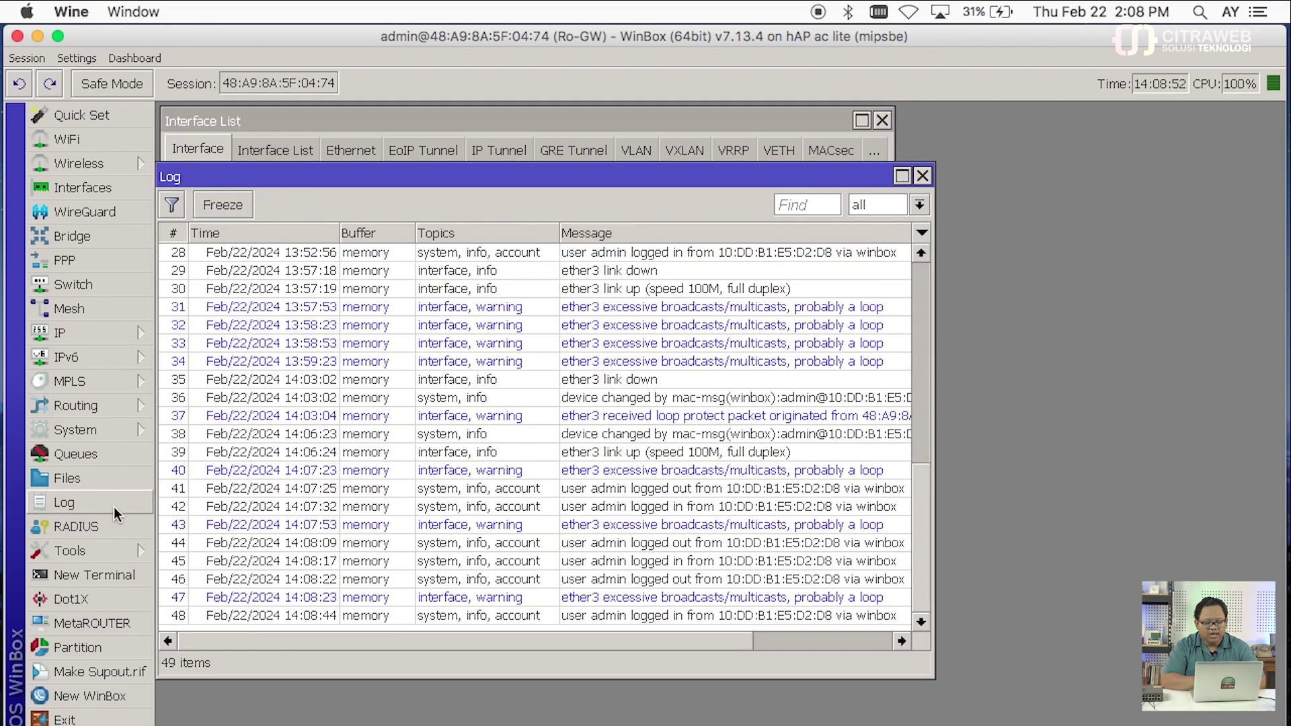
pyautogui.moveTo(535, 176); pyautogui.dragTo(580, 119)
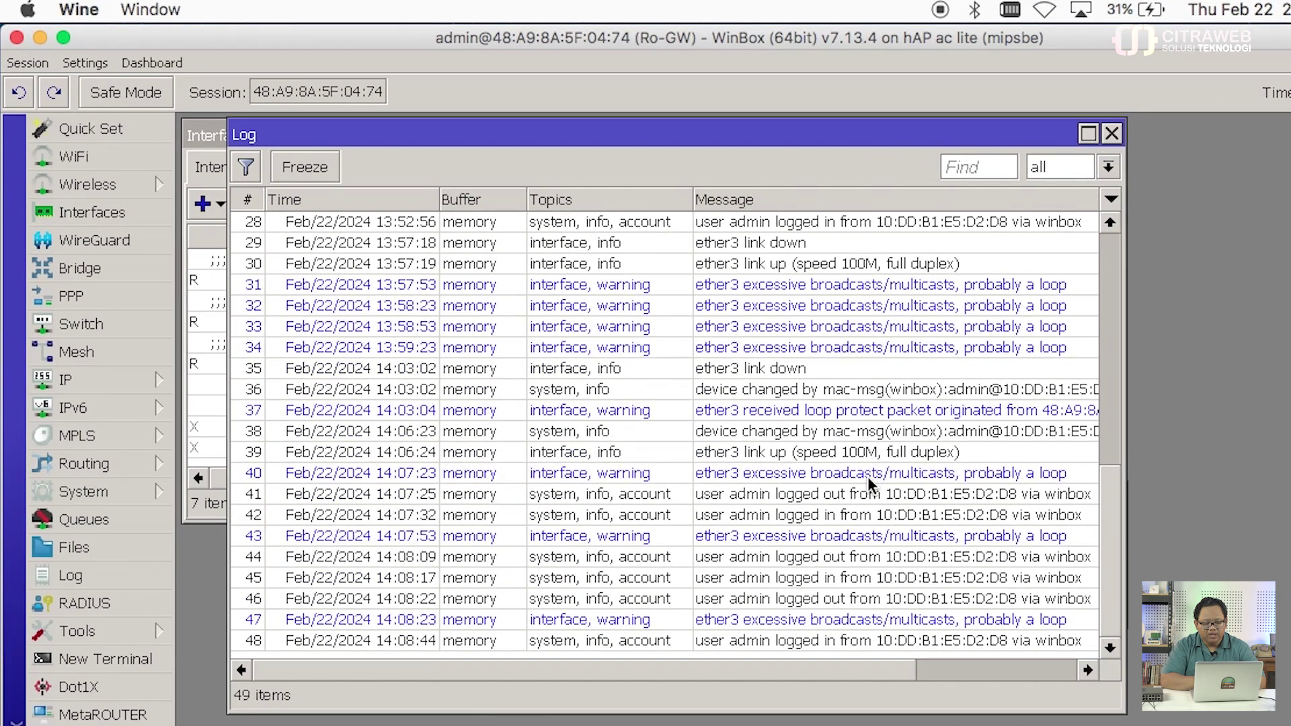
pyautogui.click(865, 474)
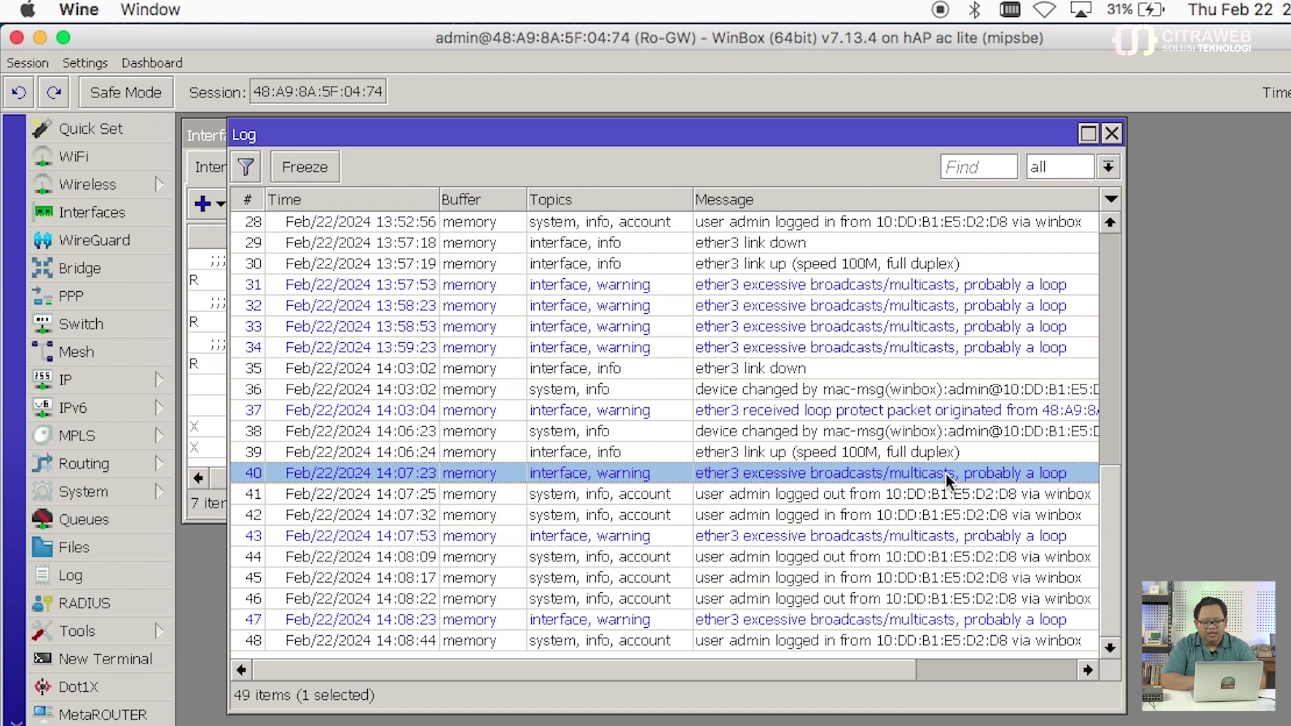
pyautogui.click(1113, 137)
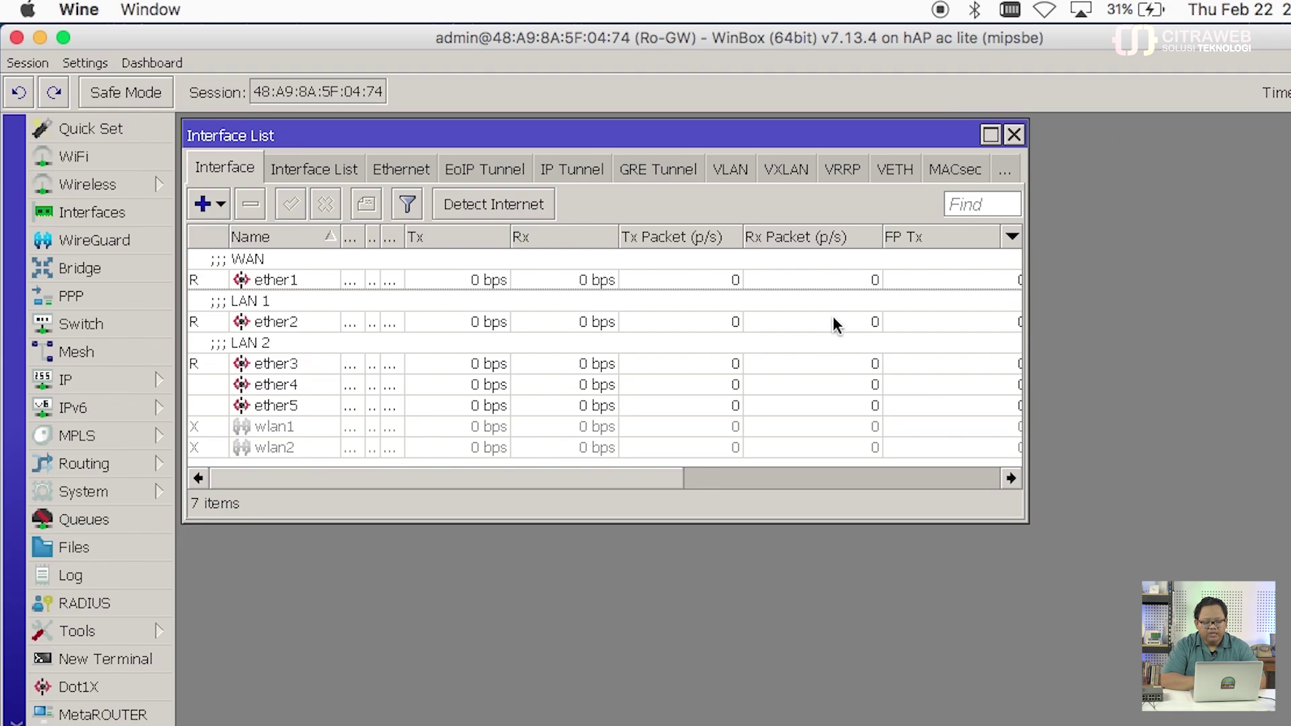
# Select ether3, then narrow the WinBox window in two drags to reveal the desktop.
pyautogui.click(608, 363)
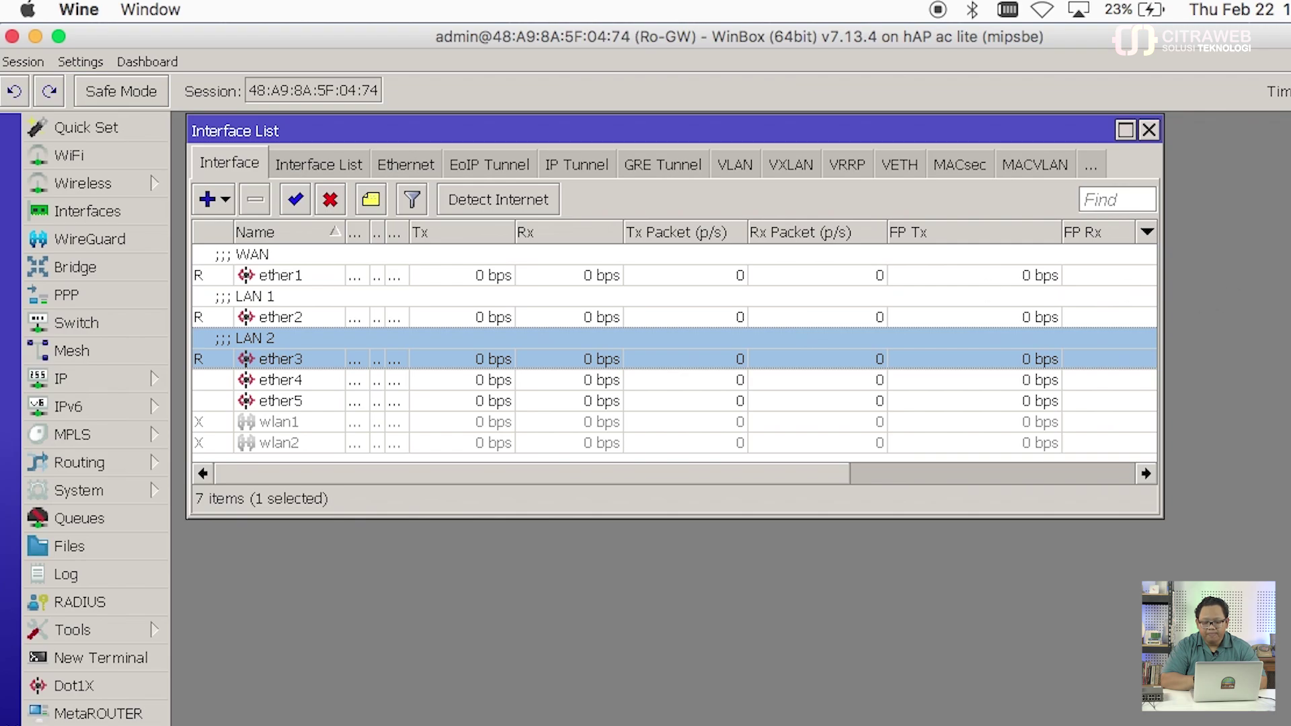
pyautogui.moveTo(1290, 269); pyautogui.dragTo(918, 293)
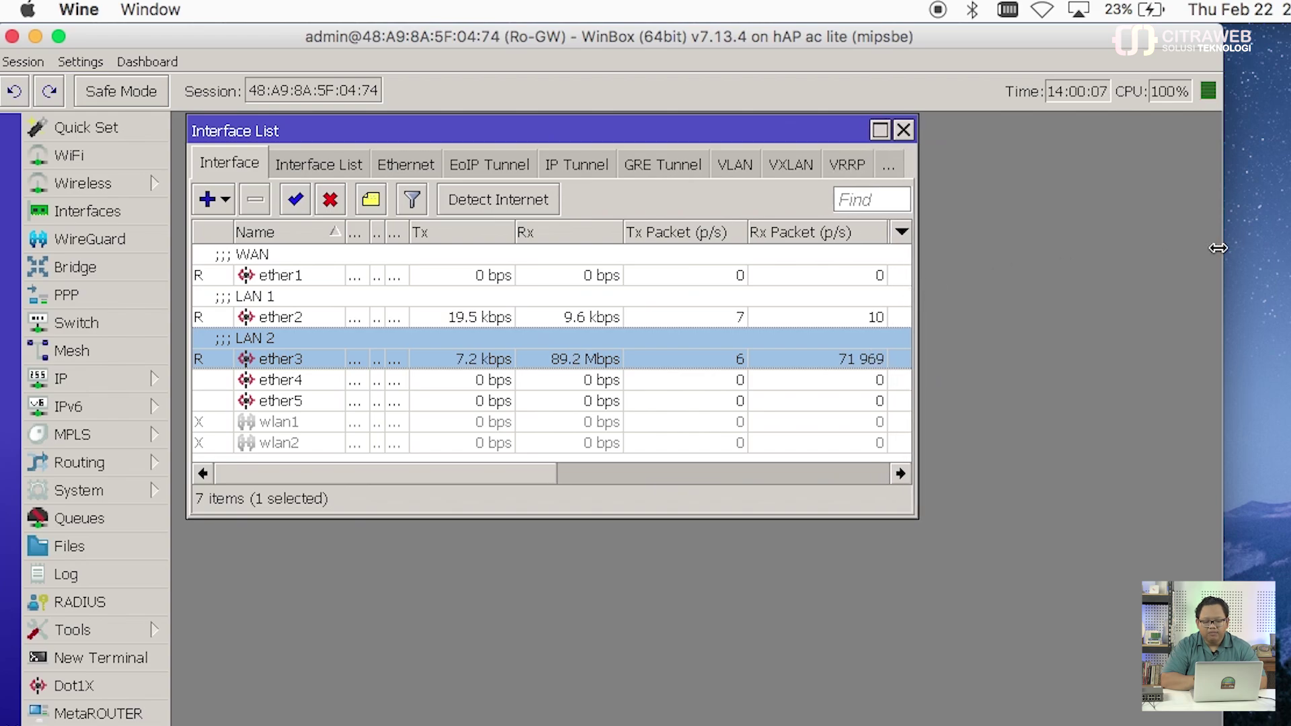
pyautogui.moveTo(1222, 249); pyautogui.dragTo(936, 282)
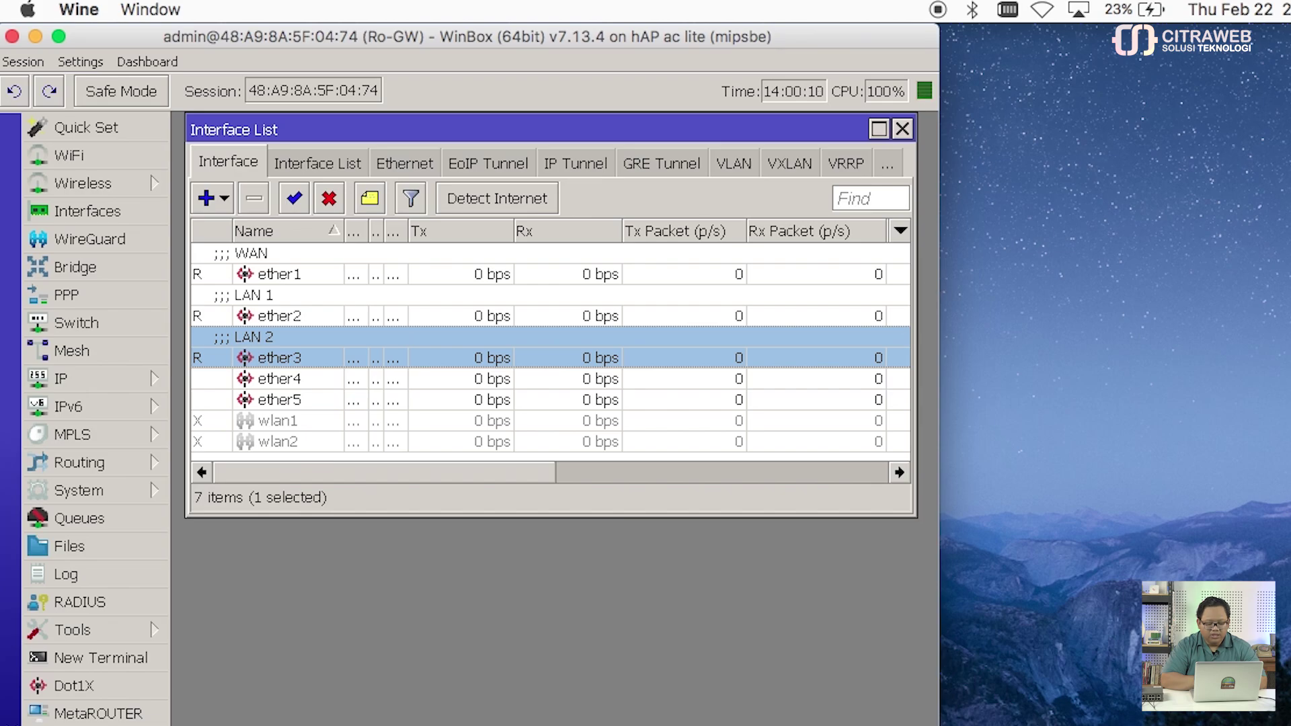
# Run 'ping google.com' in Terminal and bring WinBox back to the front.
pyautogui.write('p')
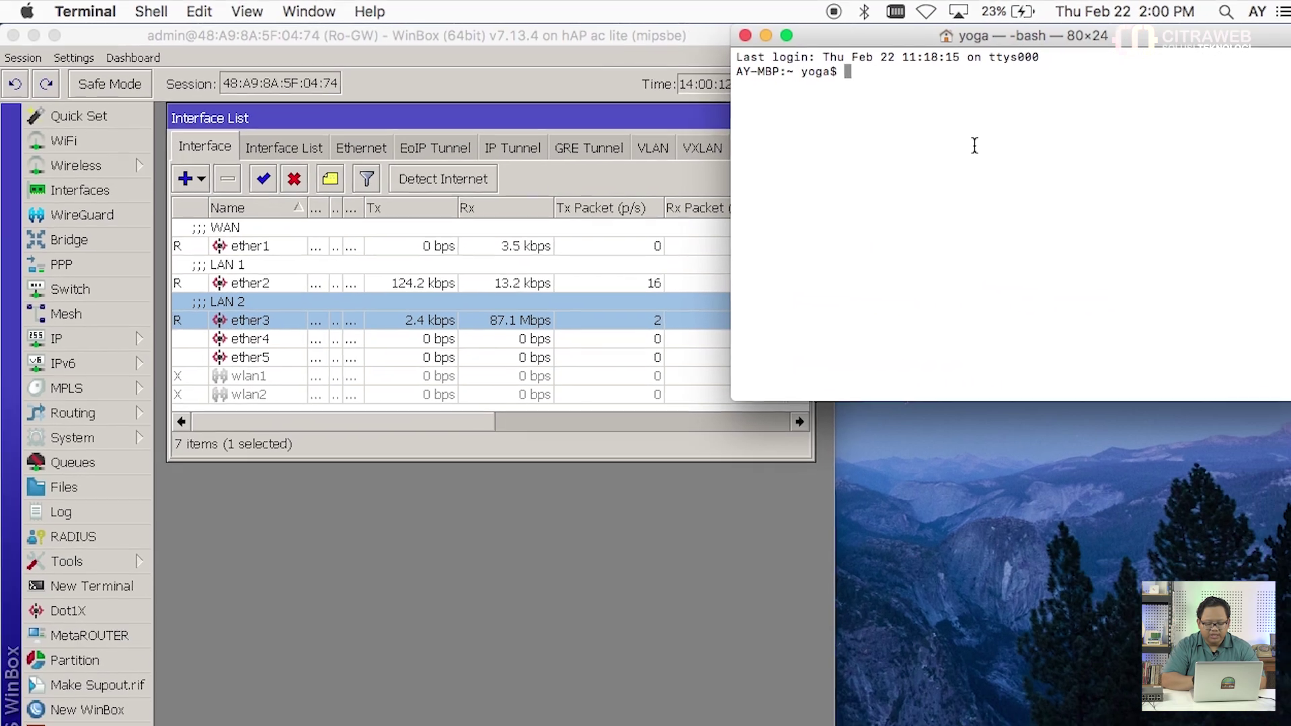
pyautogui.write('ing ')
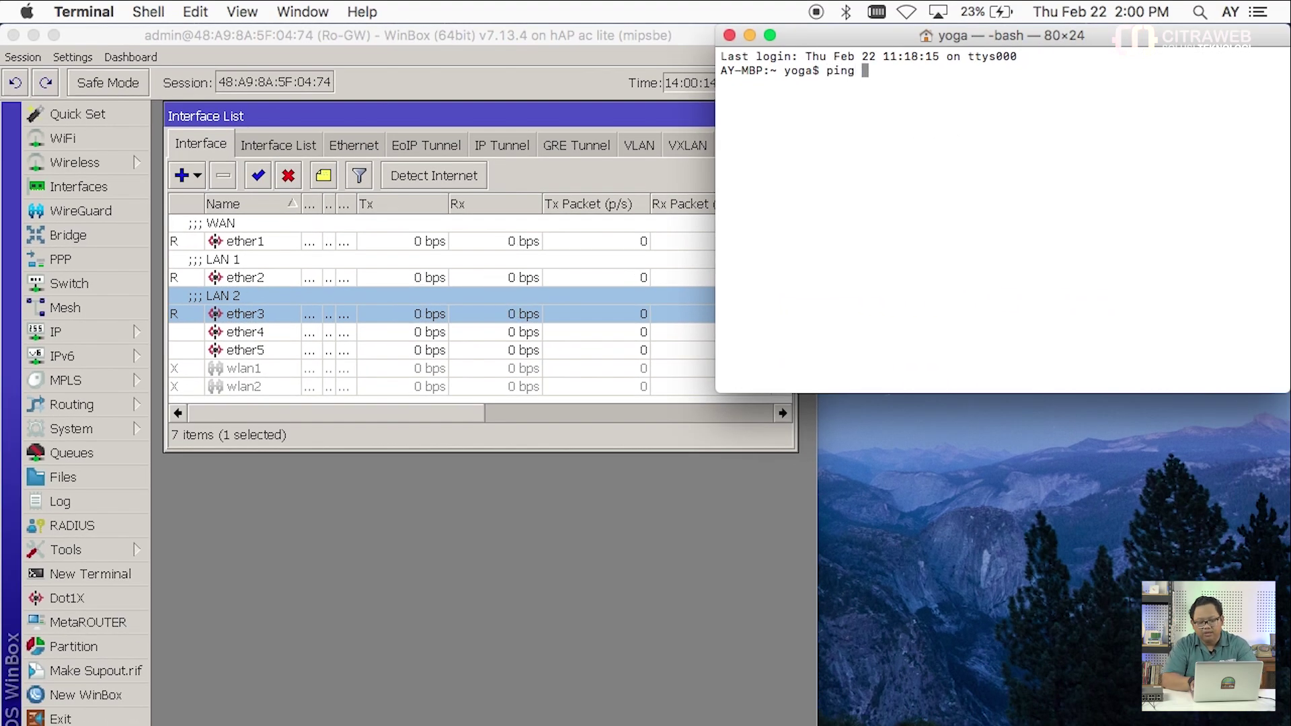
pyautogui.write('google')
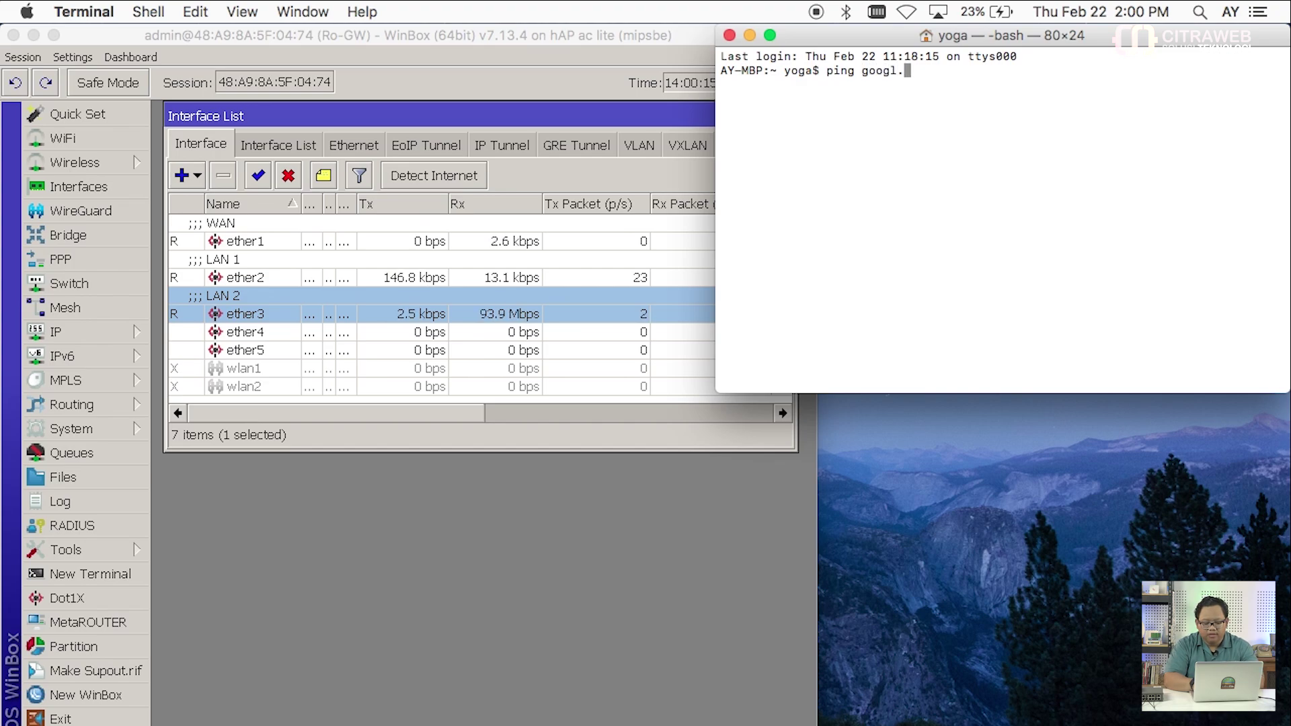
pyautogui.write('.com')
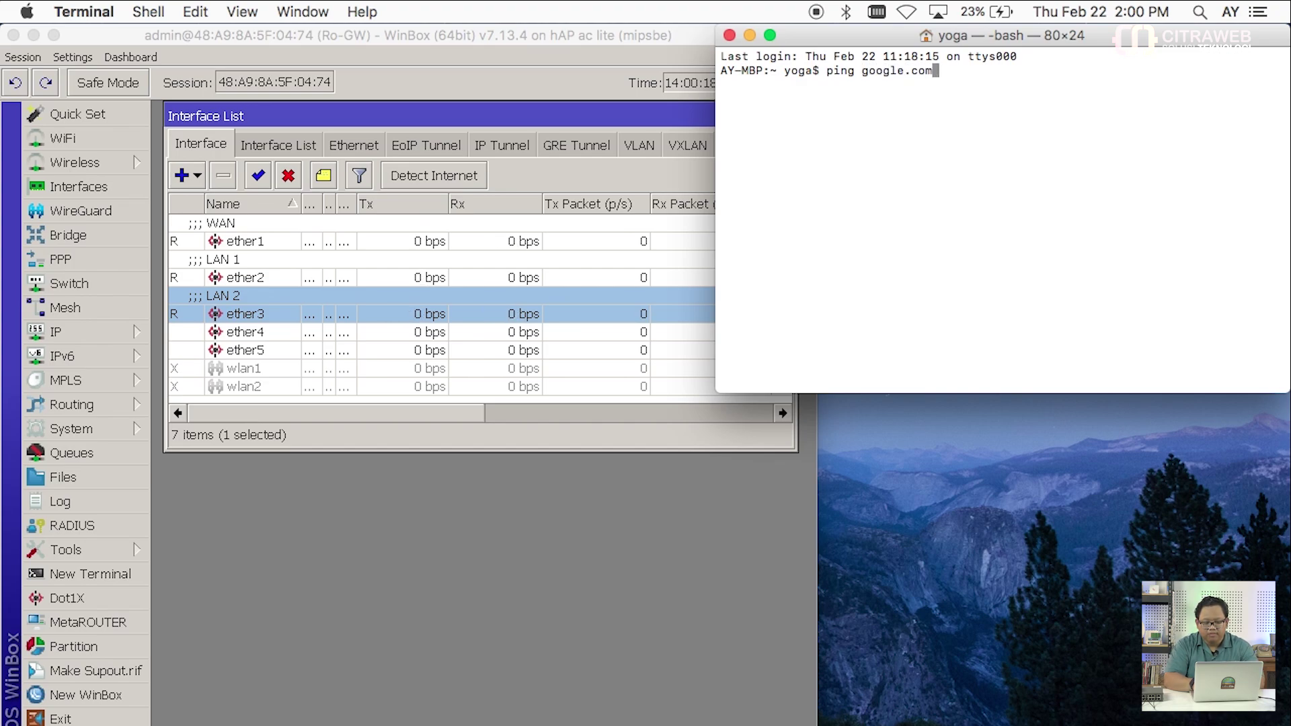
pyautogui.press('Return')
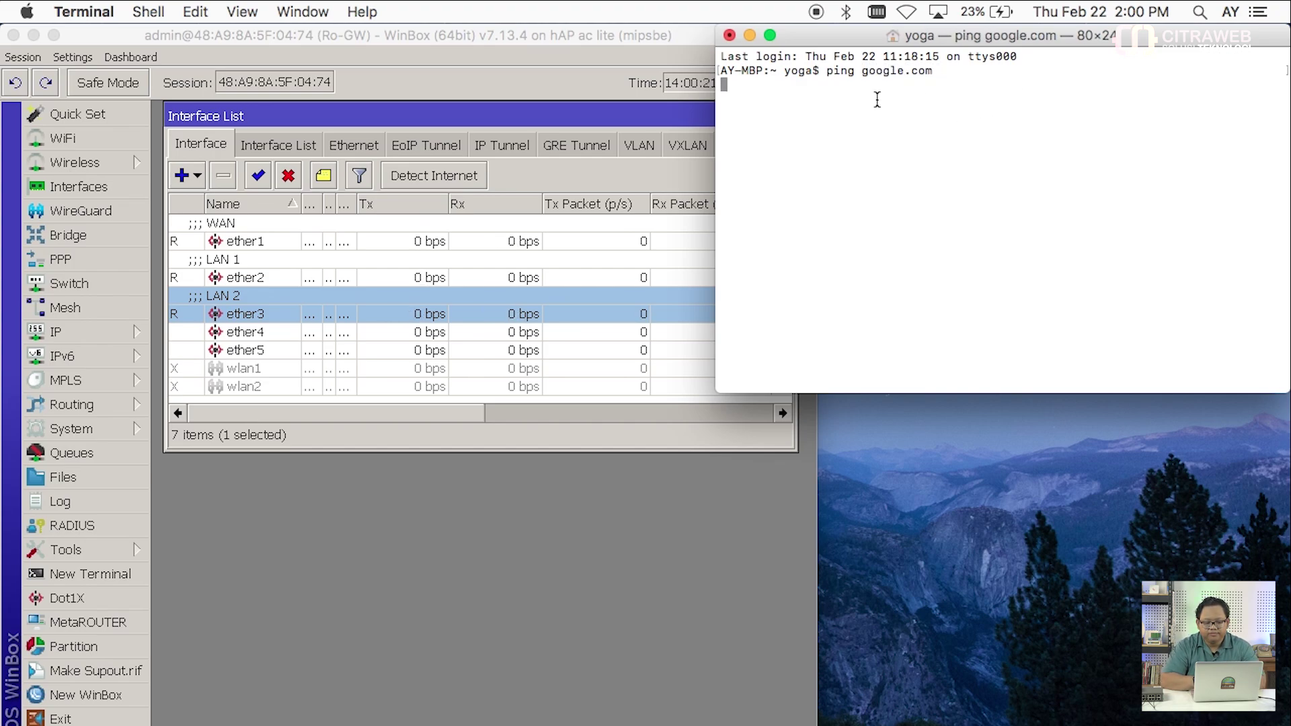
pyautogui.click(695, 38)
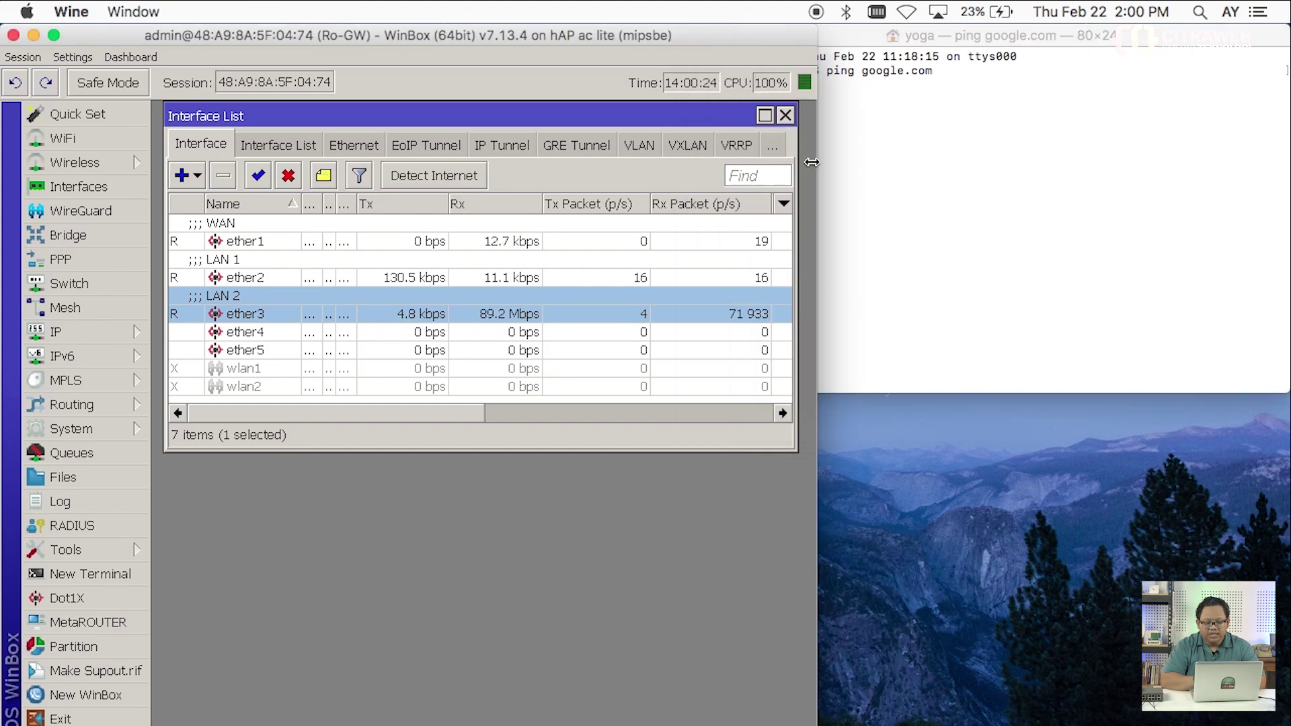
# Narrow WinBox and nudge the Interface List left so Terminal stays visible.
pyautogui.moveTo(811, 162); pyautogui.dragTo(779, 166)
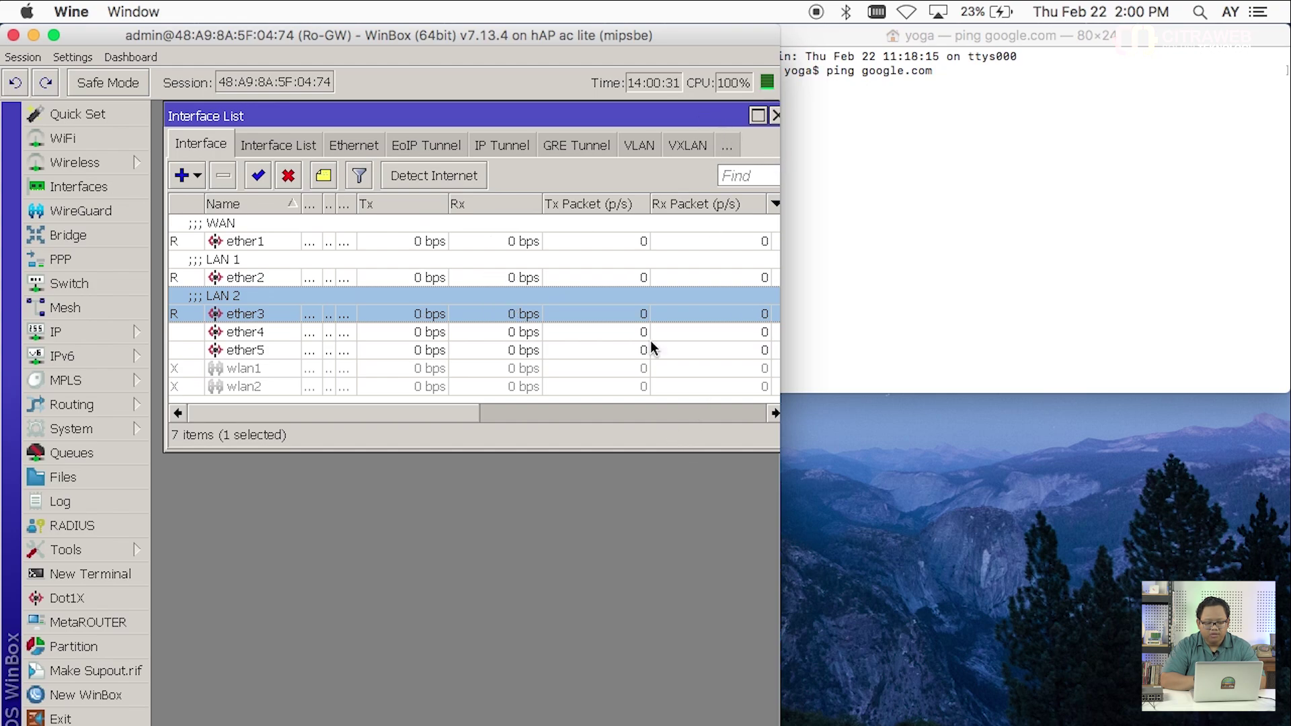
pyautogui.moveTo(602, 115); pyautogui.dragTo(591, 116)
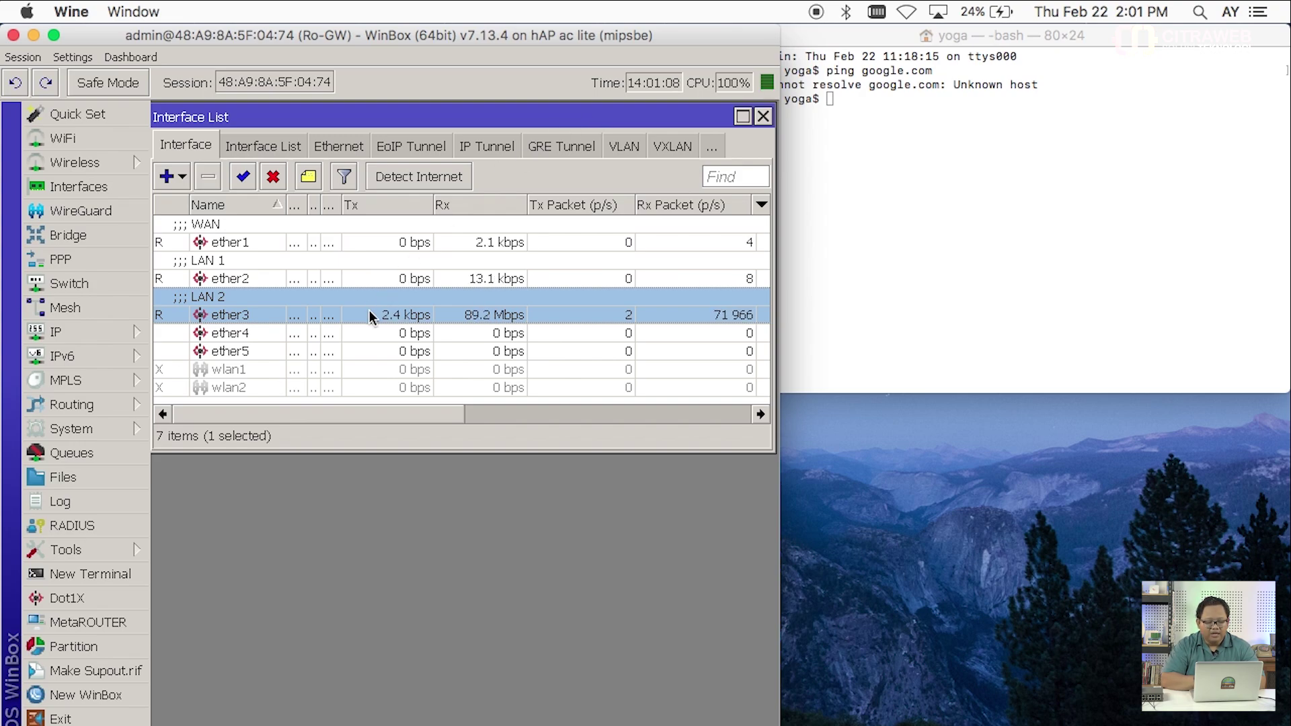
# Open ether3's Loop Protect settings and set Loop Protect to on.
pyautogui.doubleClick(311, 310)
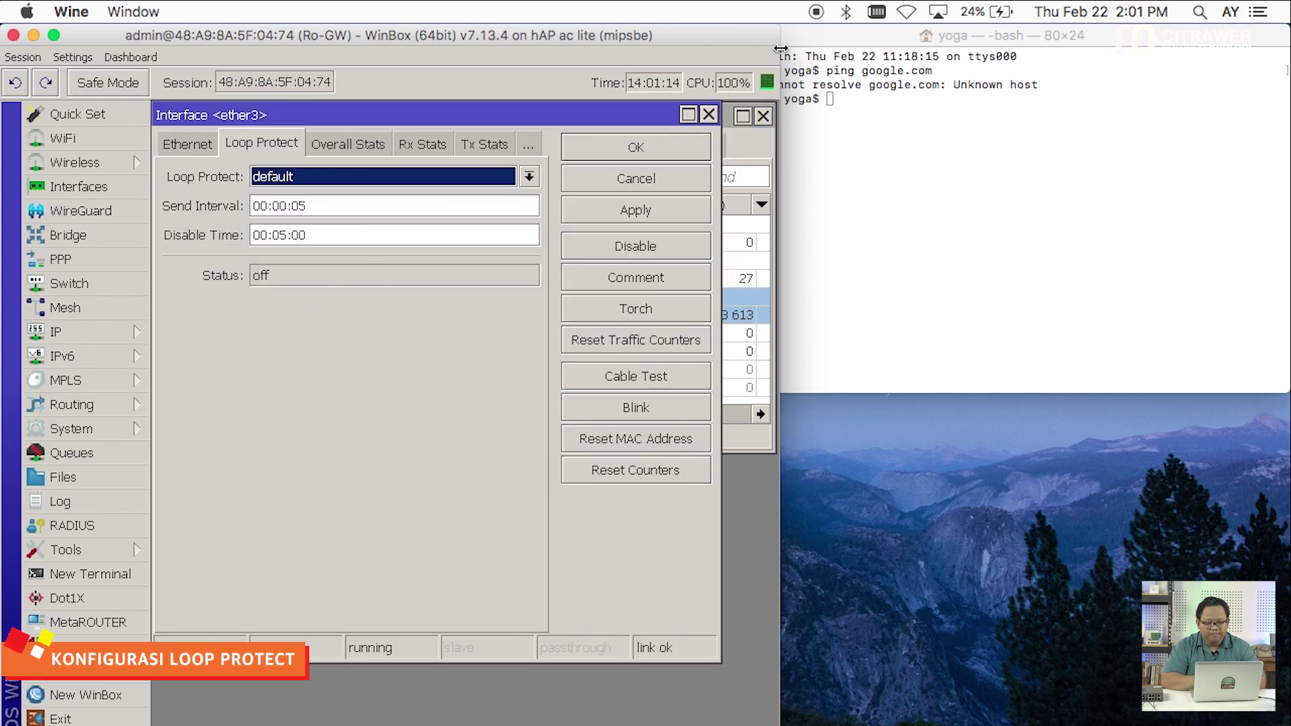
pyautogui.moveTo(780, 49); pyautogui.dragTo(831, 49)
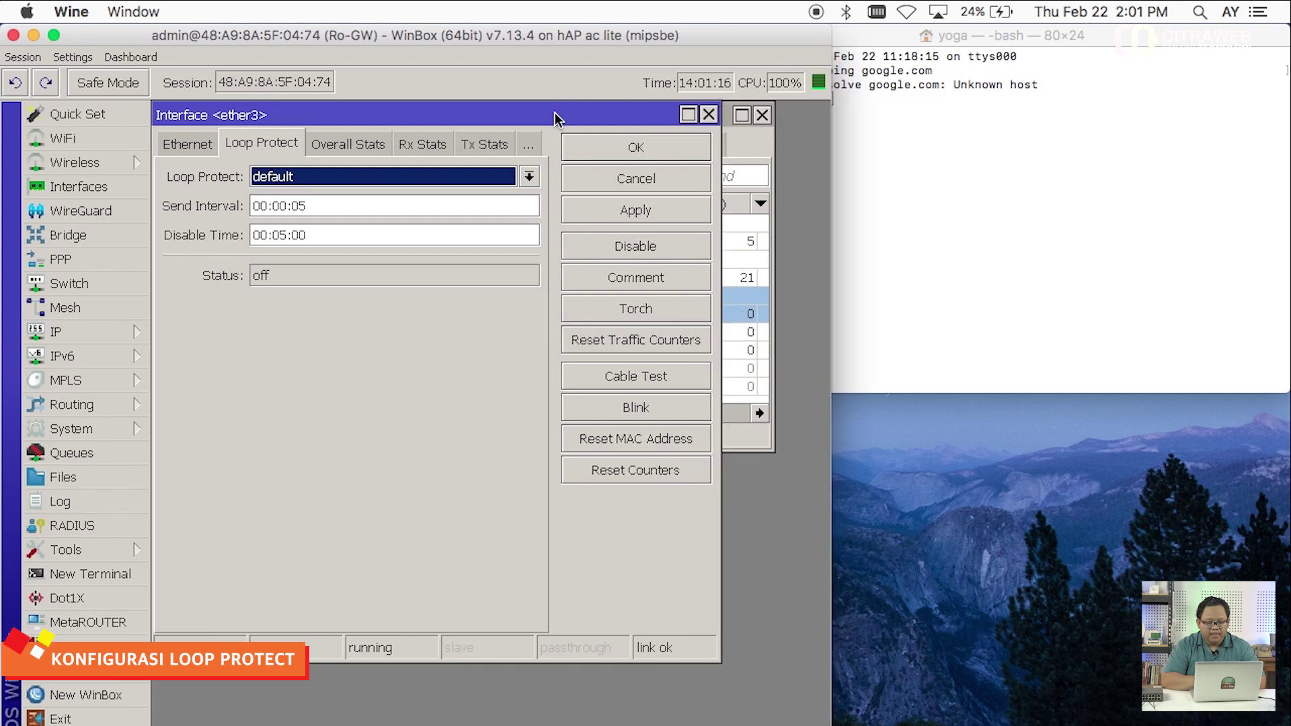
pyautogui.moveTo(562, 114); pyautogui.dragTo(649, 116)
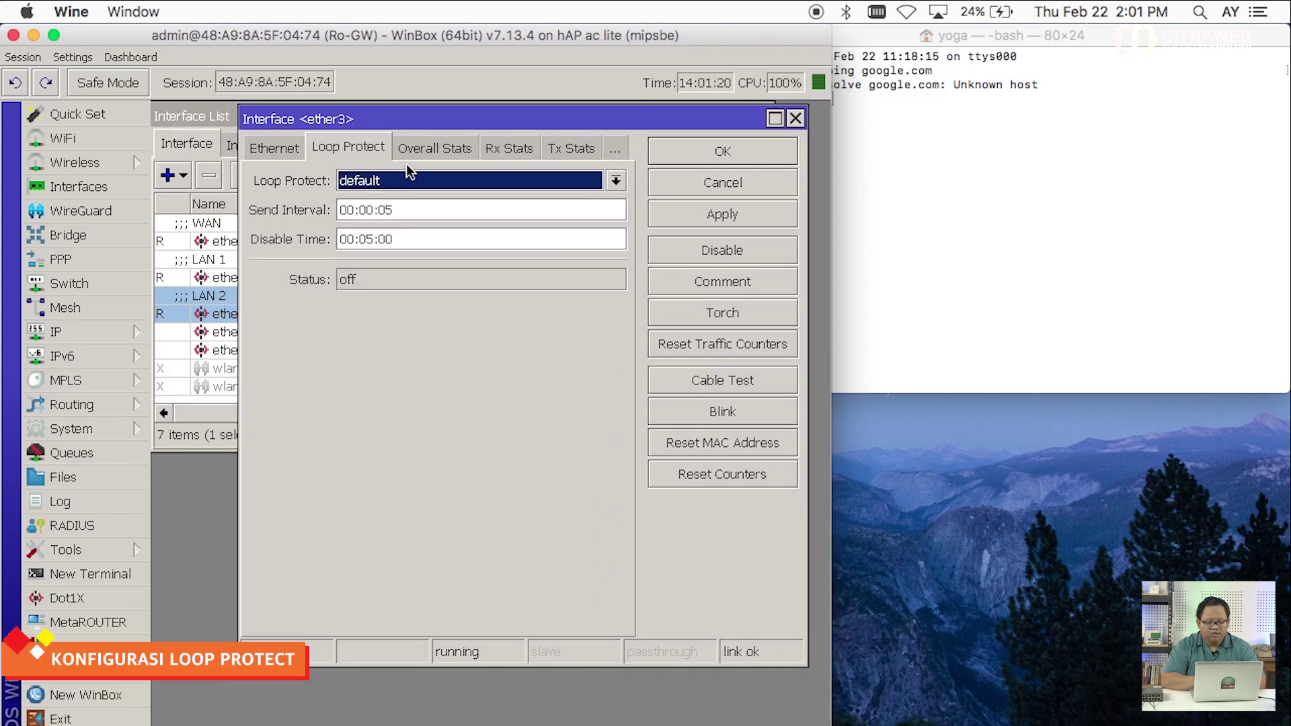
pyautogui.click(413, 183)
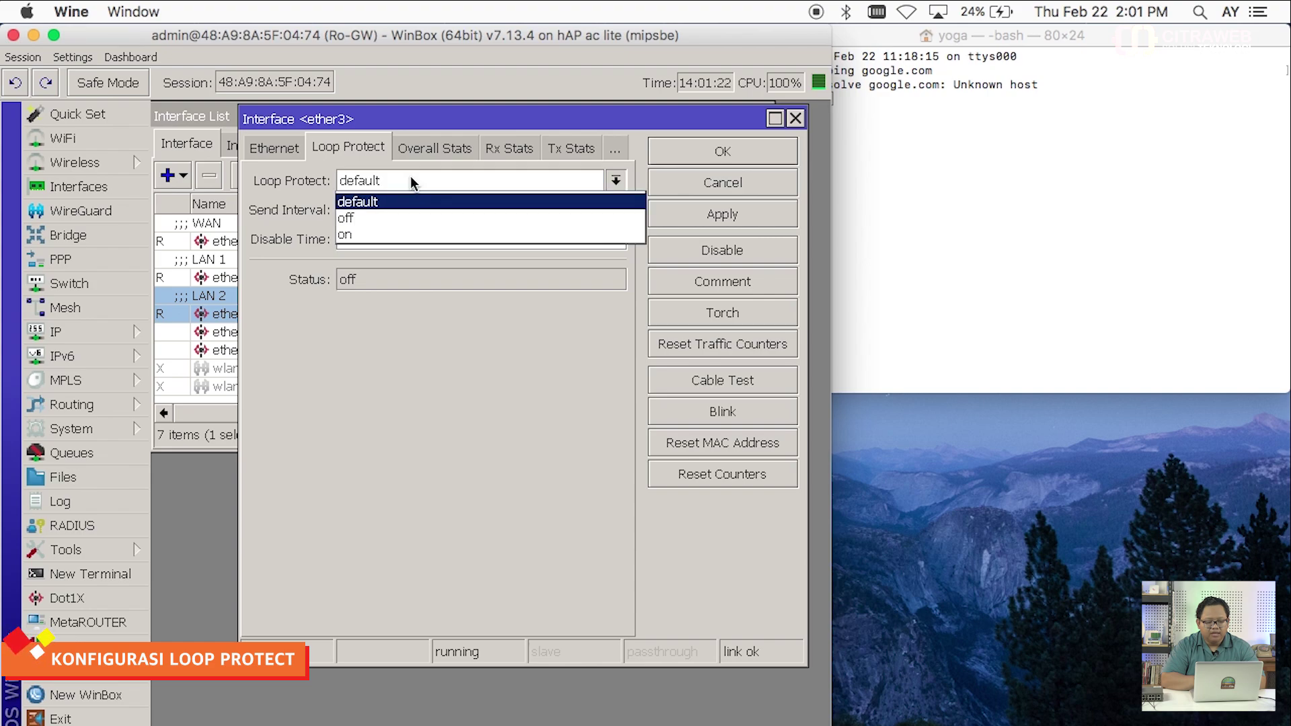
pyautogui.click(402, 236)
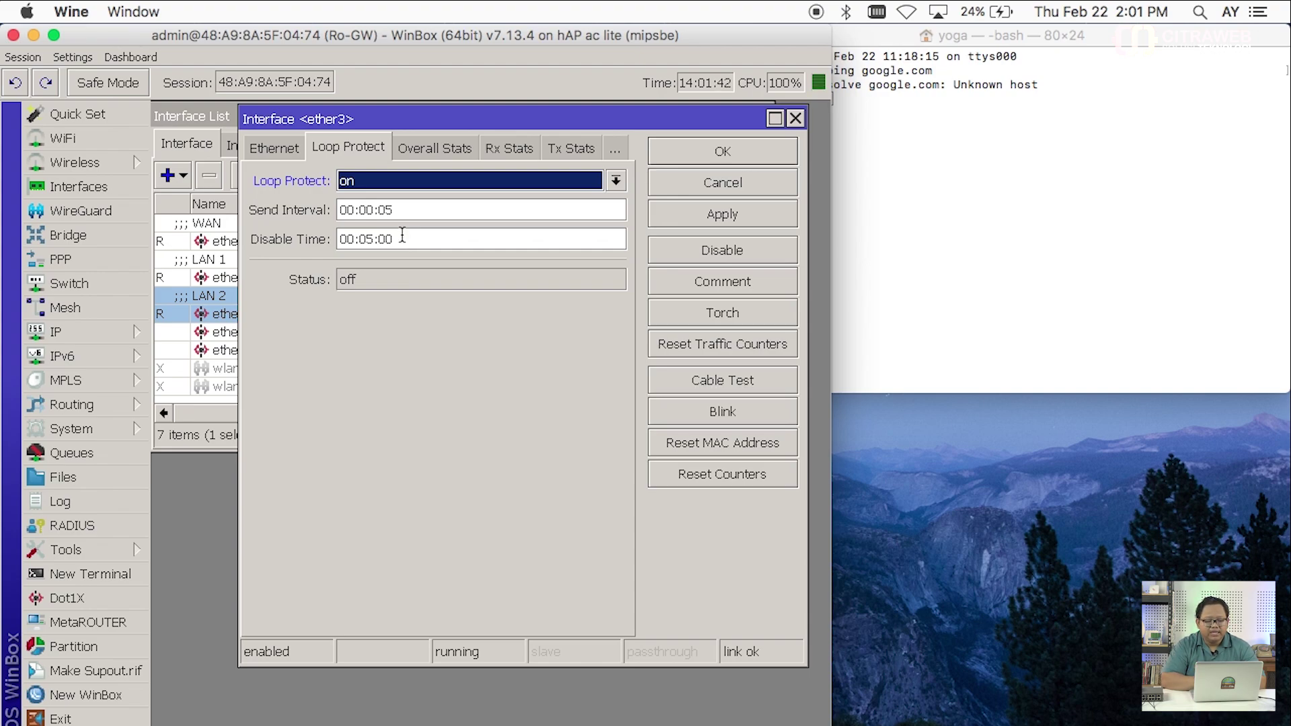
pyautogui.click(410, 211)
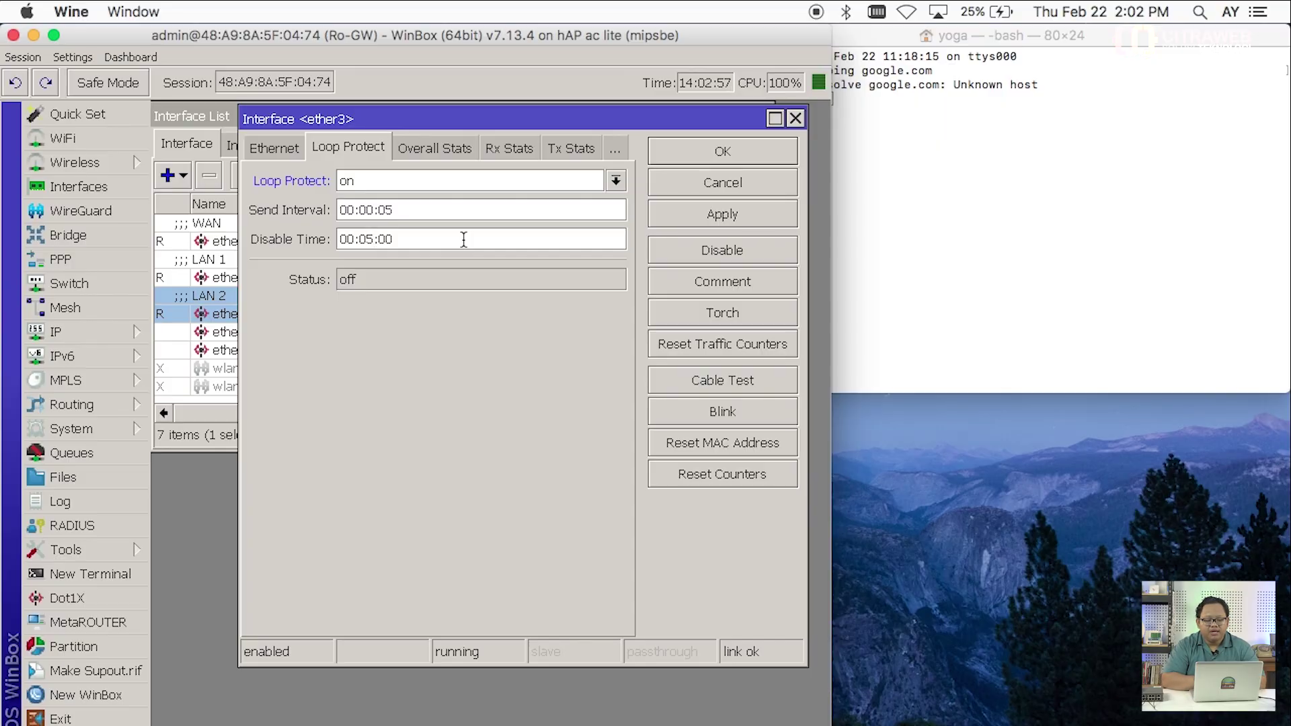
# Apply Loop Protect on ether3 and close its settings with OK.
pyautogui.click(703, 215)
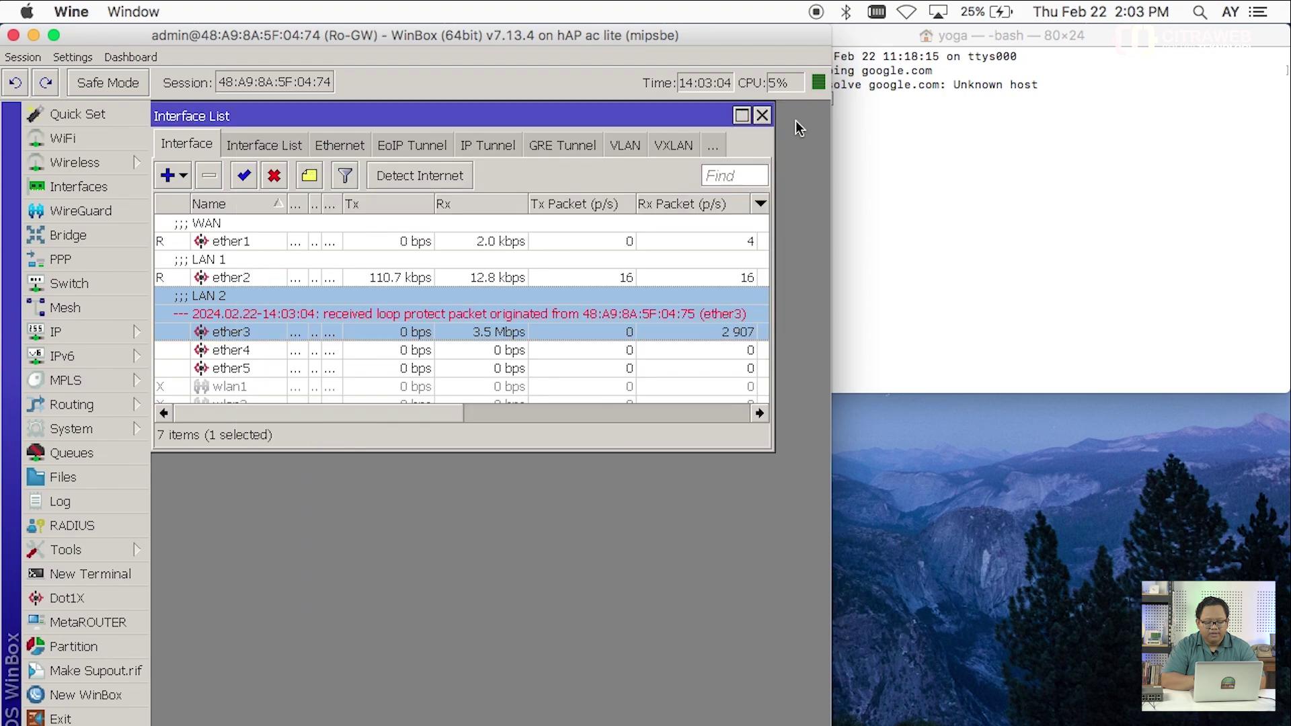
pyautogui.click(795, 120)
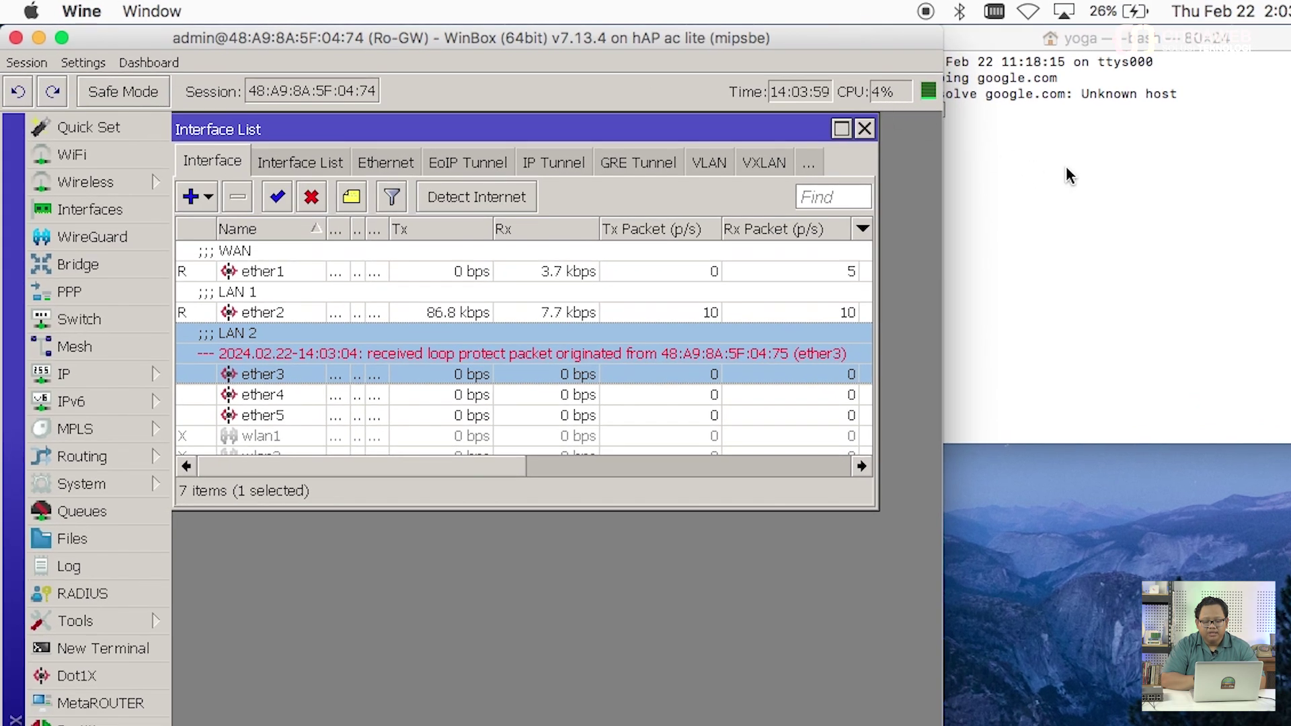
# Run 'ping google.com' in the Terminal and get steady ~23.5 ms replies from 142.250.4.113.
pyautogui.click(1069, 176)
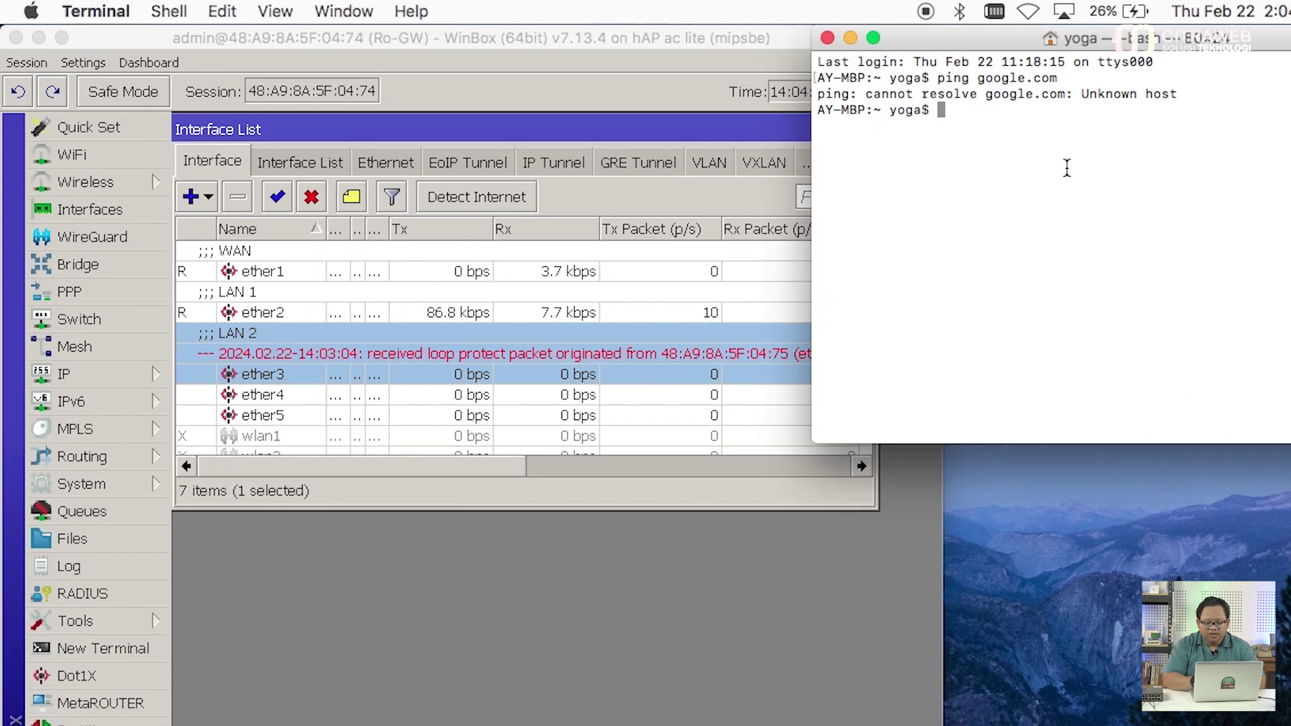
pyautogui.write('ping google.com')
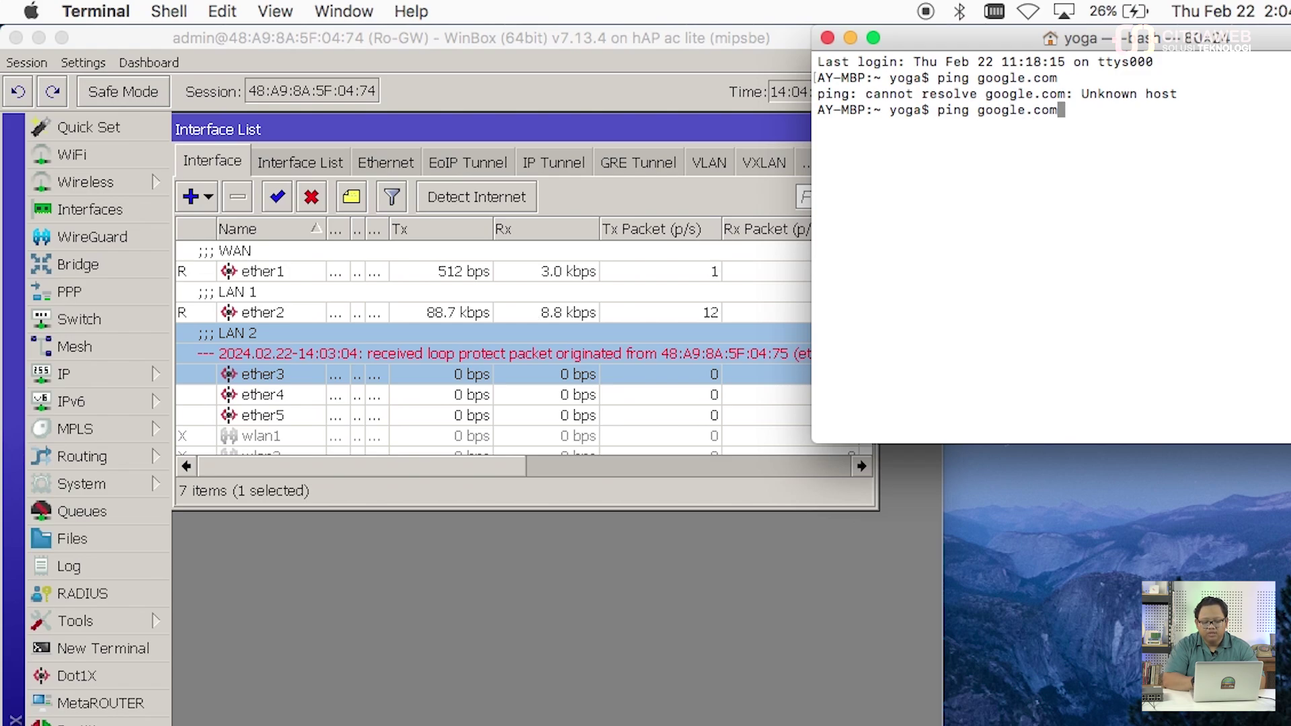
pyautogui.press('Return')
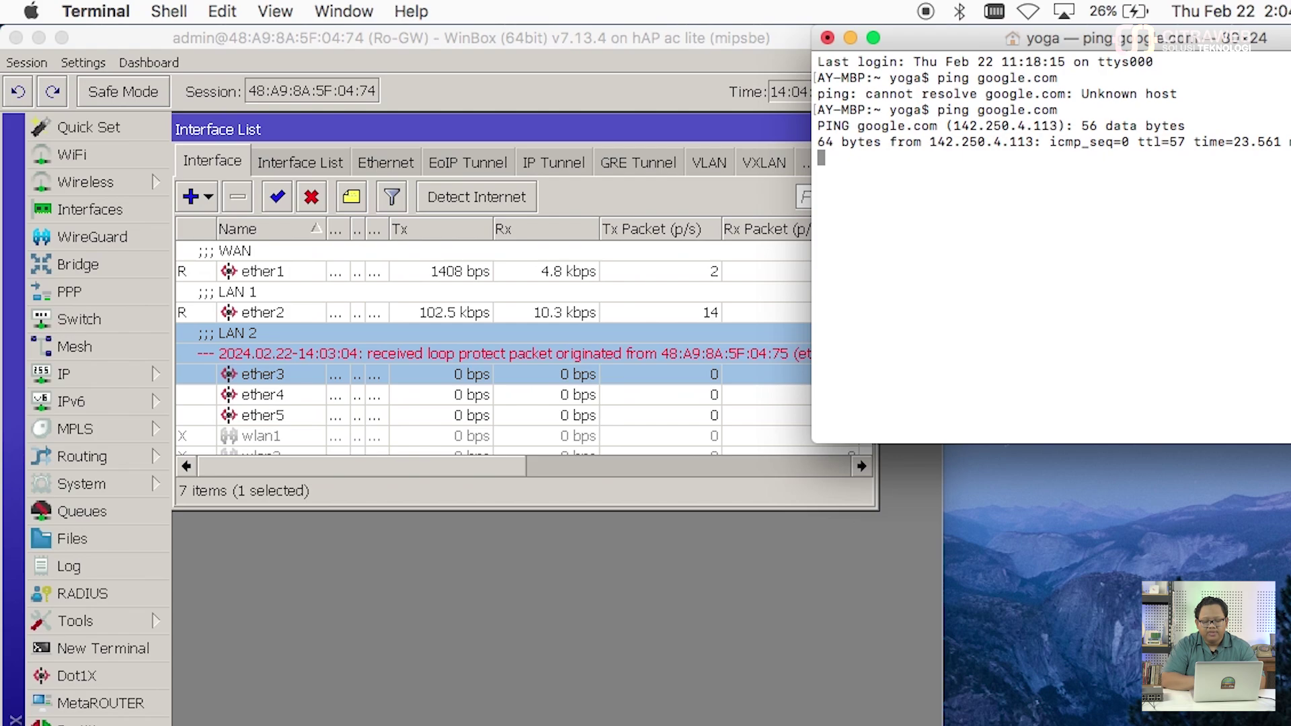